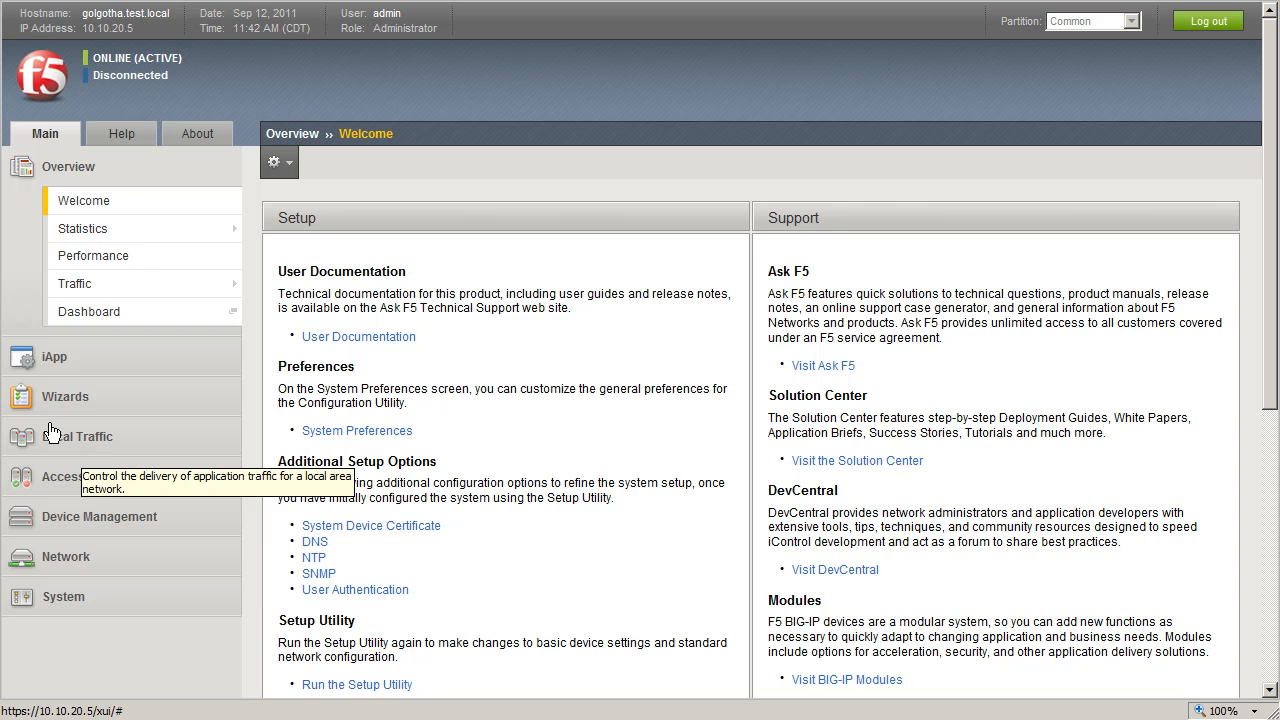
# - Create a new webtop named rdptest with type Full
pyautogui.click(22, 477)
pyautogui.moveTo(85, 472)
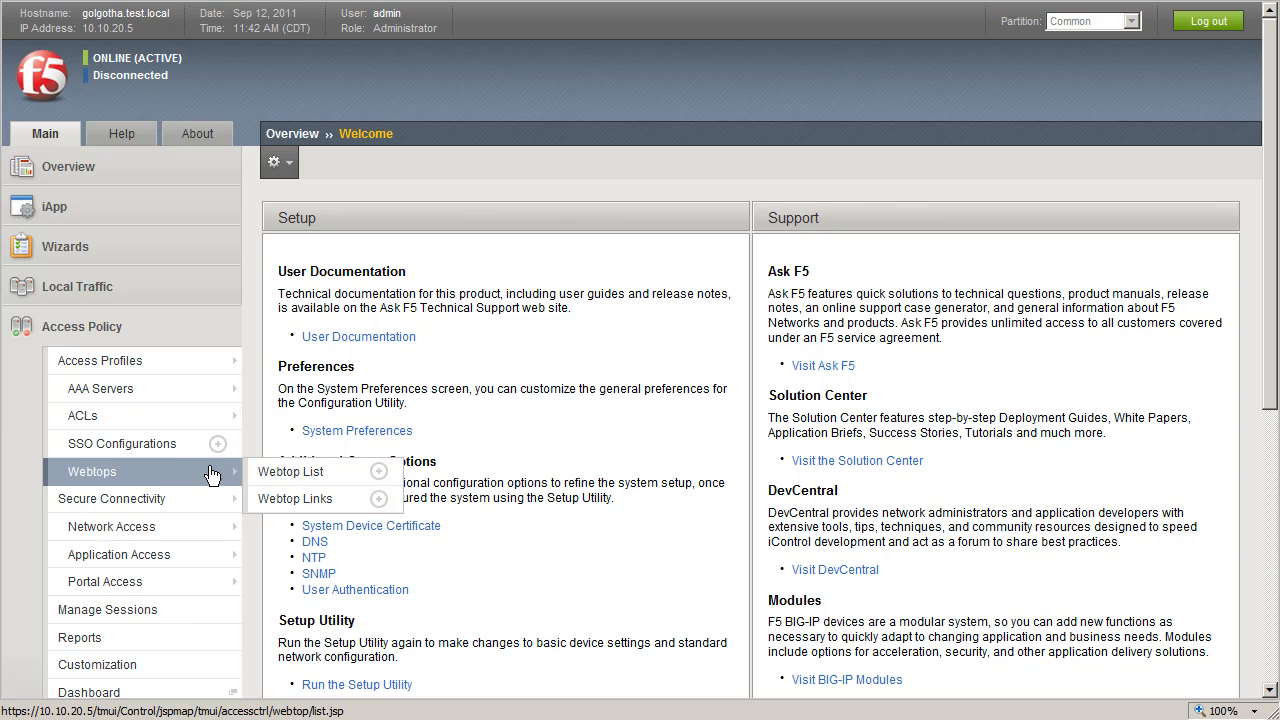
pyautogui.click(313, 476)
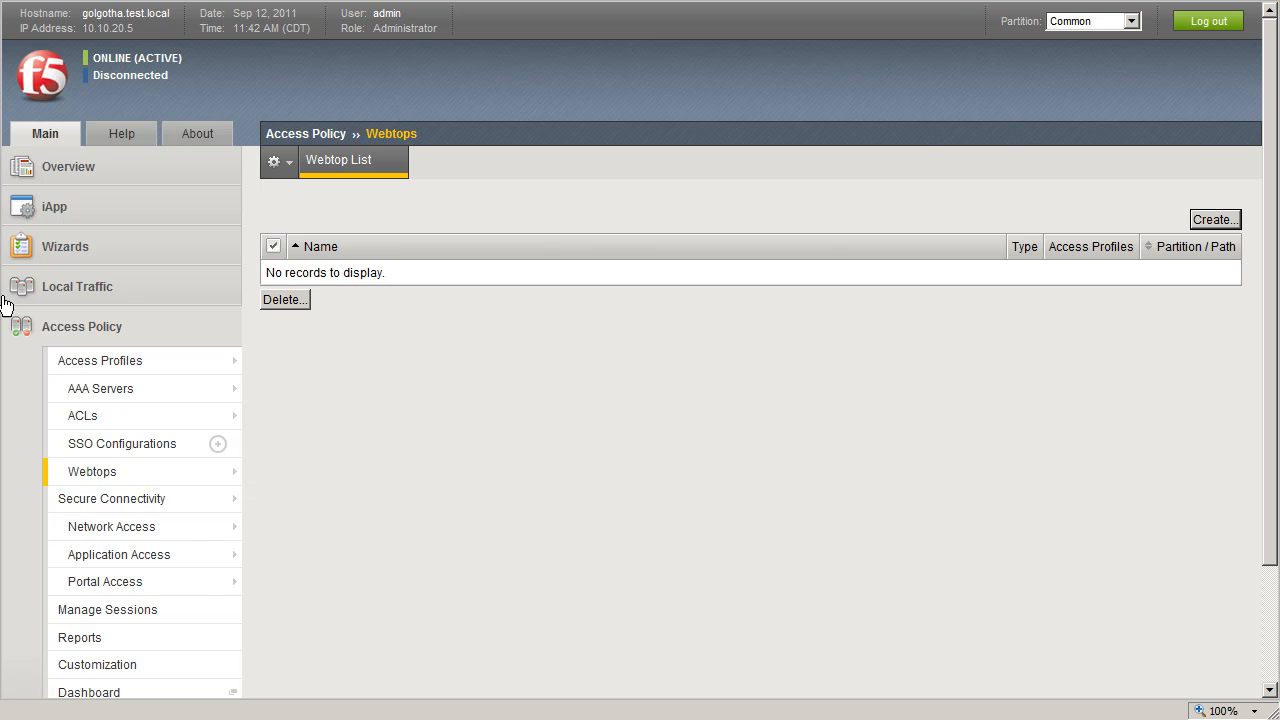
pyautogui.moveTo(104, 472)
pyautogui.click(371, 476)
pyautogui.click(1222, 218)
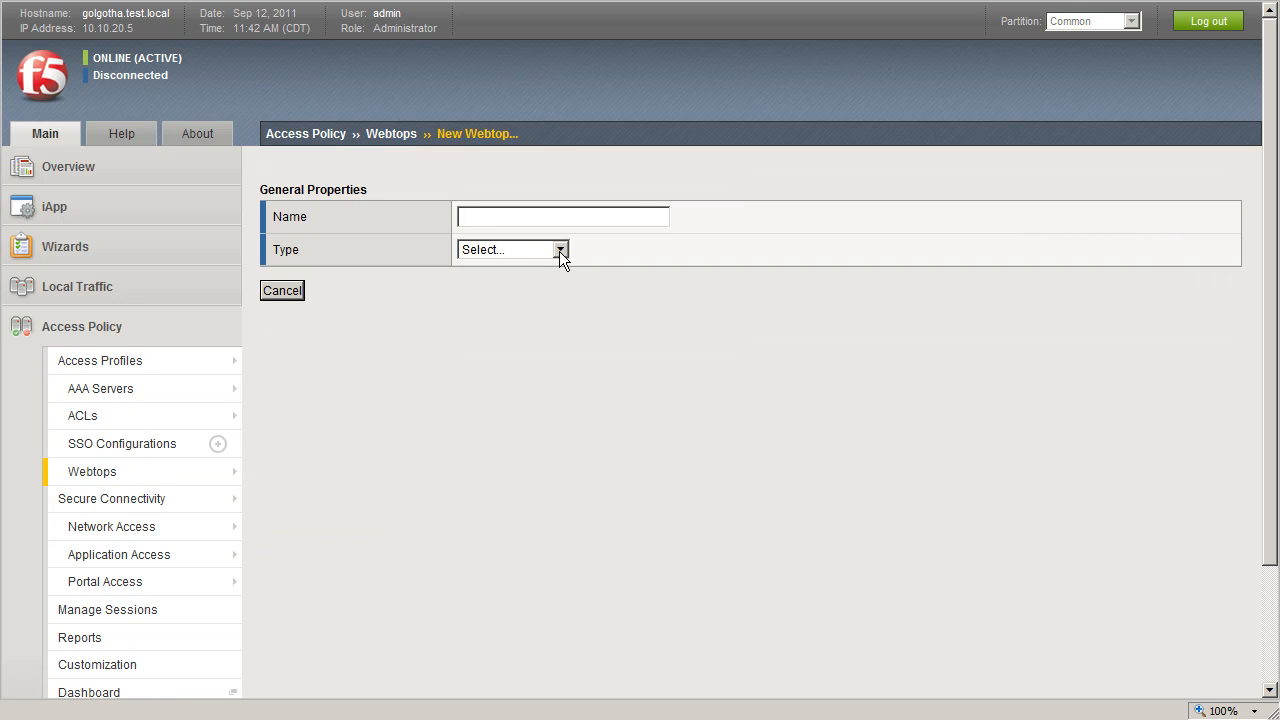
pyautogui.write('rdptest')
pyautogui.click(561, 250)
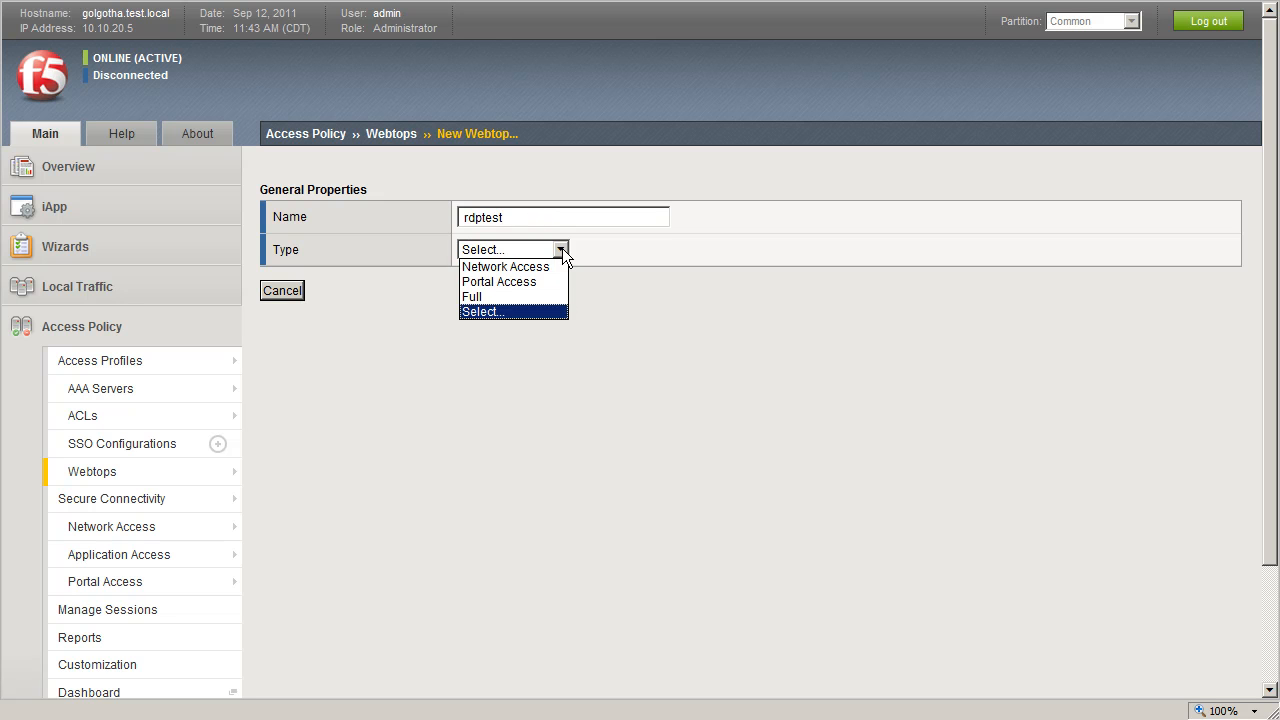
pyautogui.click(488, 298)
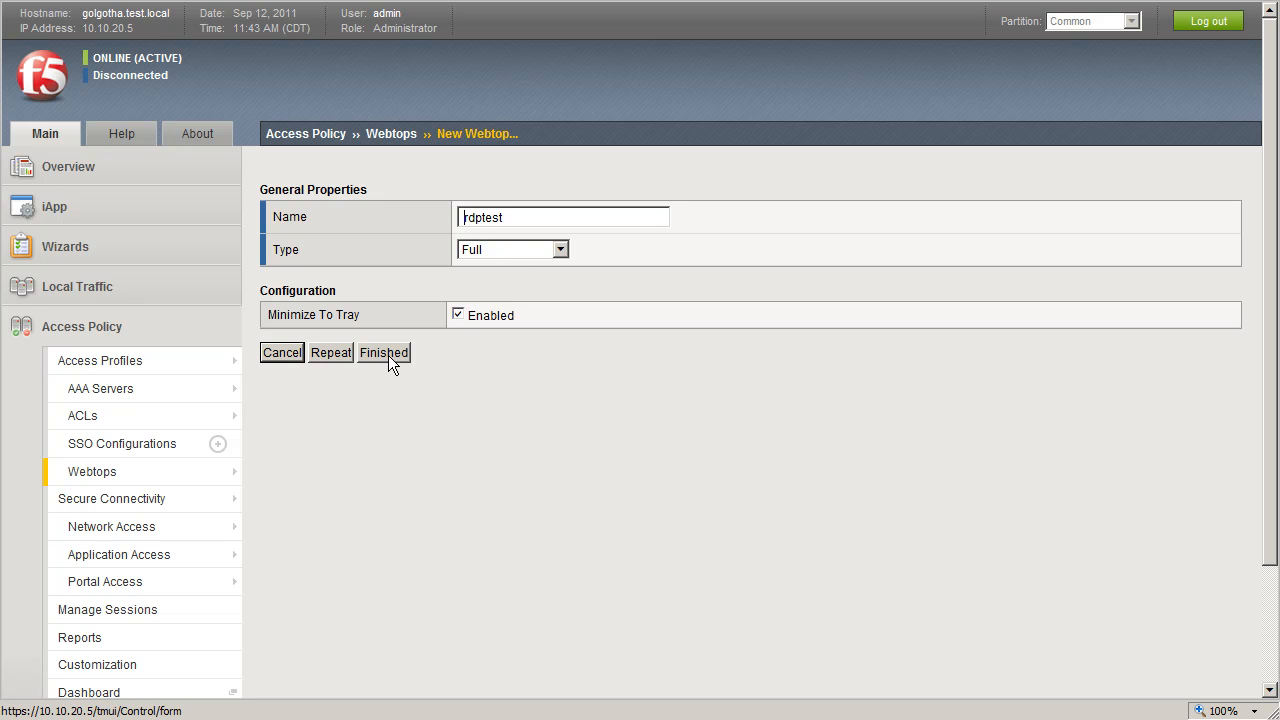
pyautogui.click(387, 353)
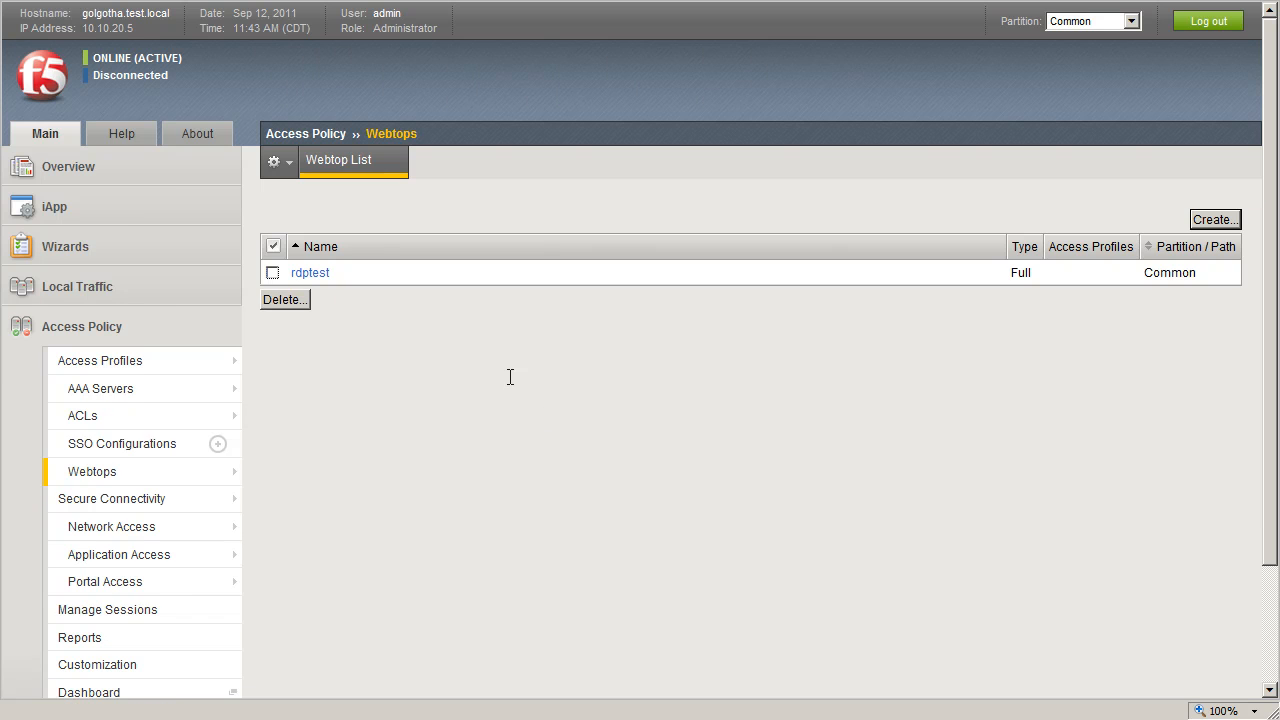
# - Start a new remote desktop resource of type RDP and name it rdptest
pyautogui.moveTo(125, 560)
pyautogui.moveTo(337, 589)
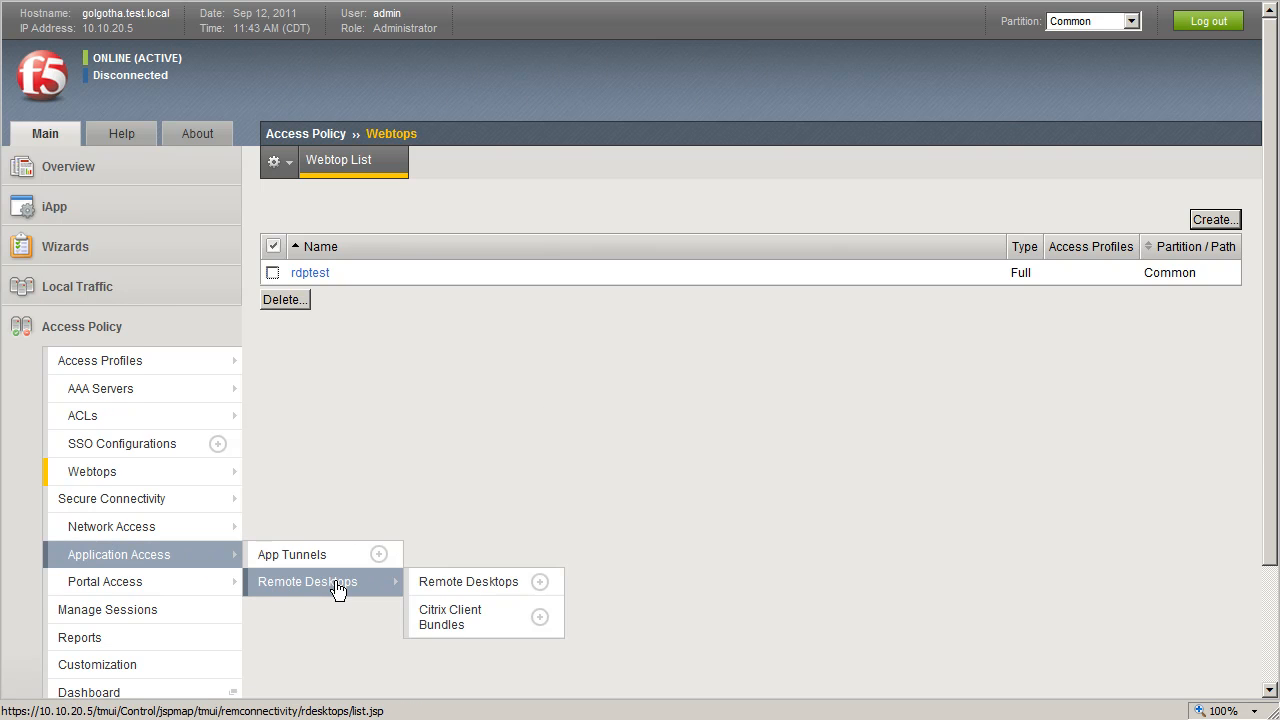
pyautogui.click(484, 590)
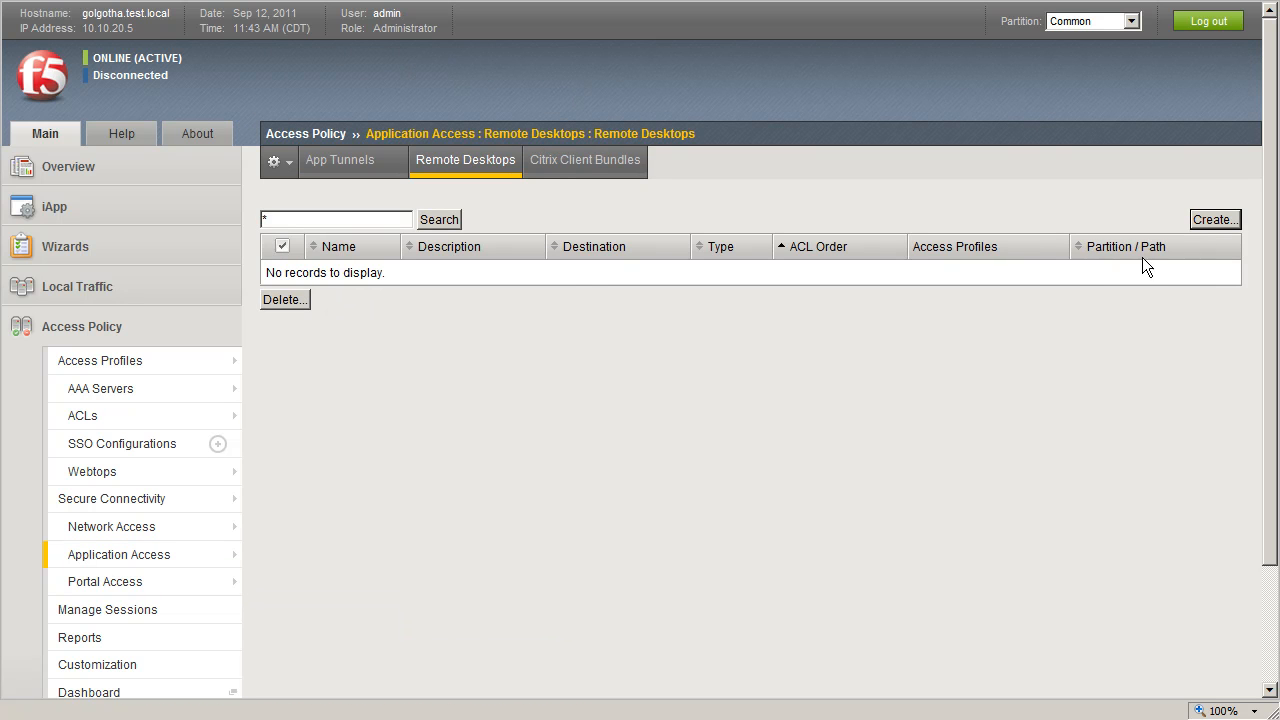
pyautogui.click(1213, 222)
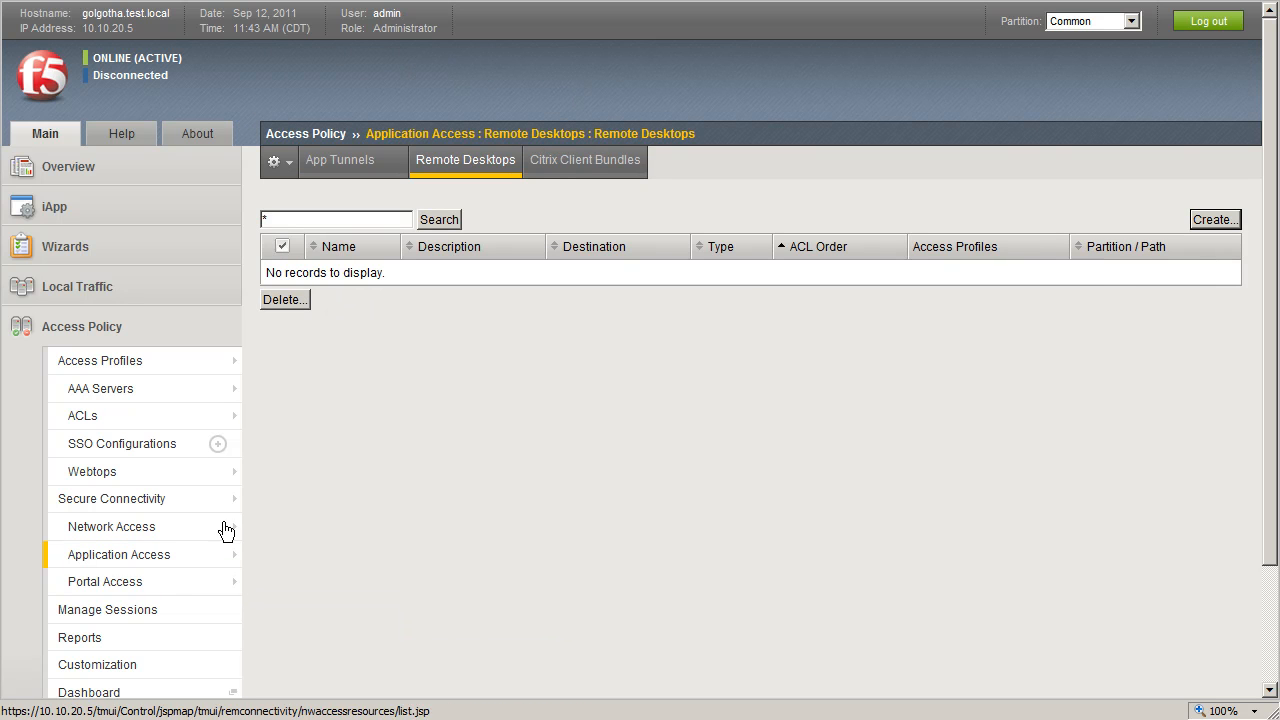
pyautogui.moveTo(180, 563)
pyautogui.moveTo(307, 583)
pyautogui.click(458, 586)
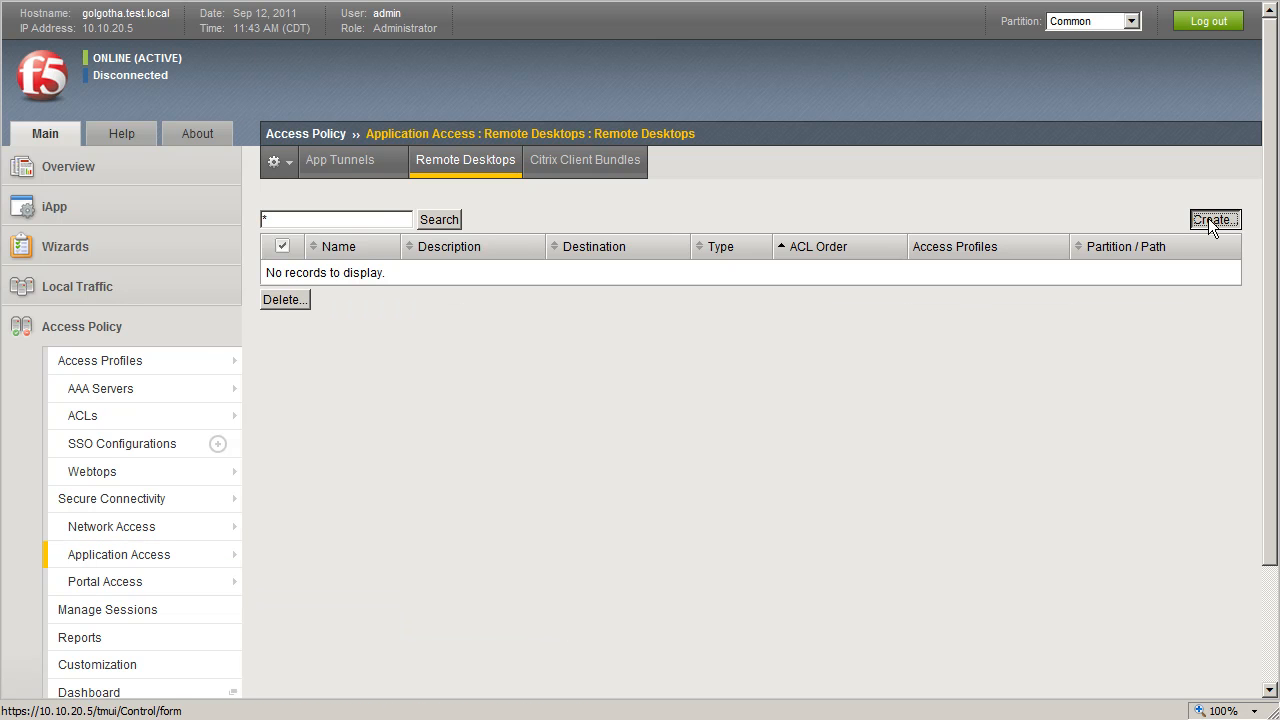
pyautogui.click(1213, 220)
pyautogui.click(501, 251)
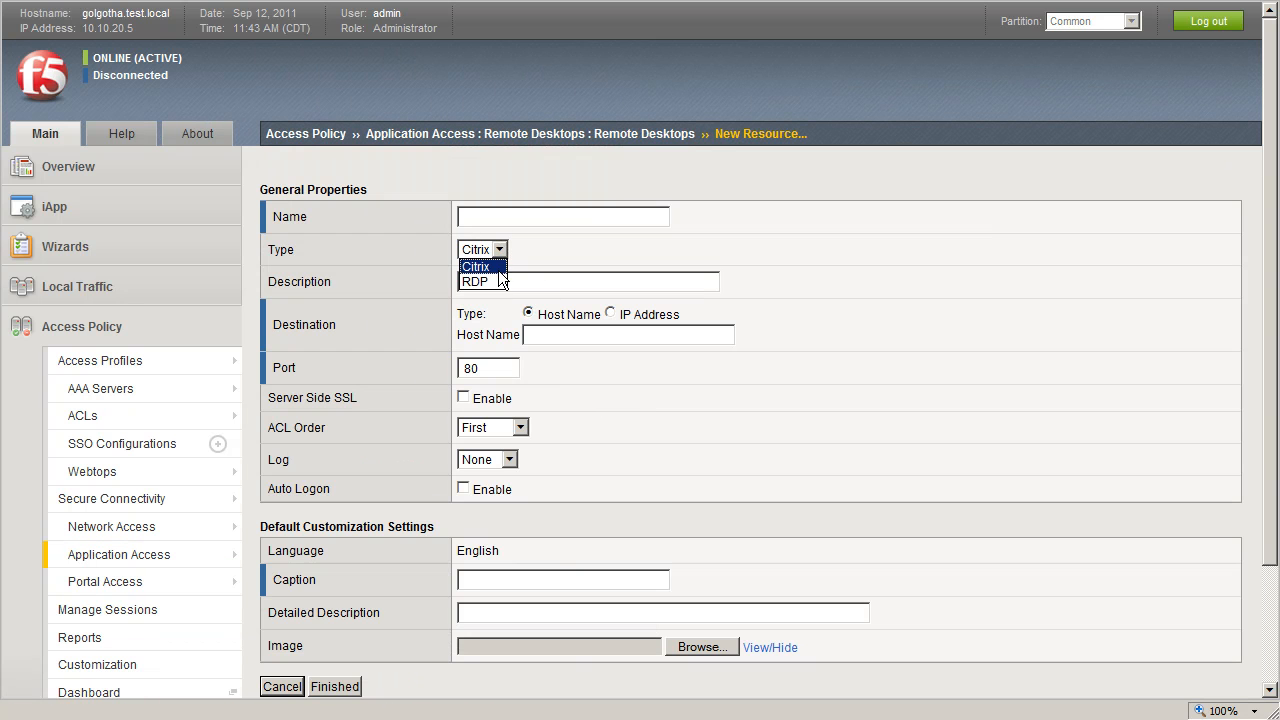
pyautogui.click(497, 279)
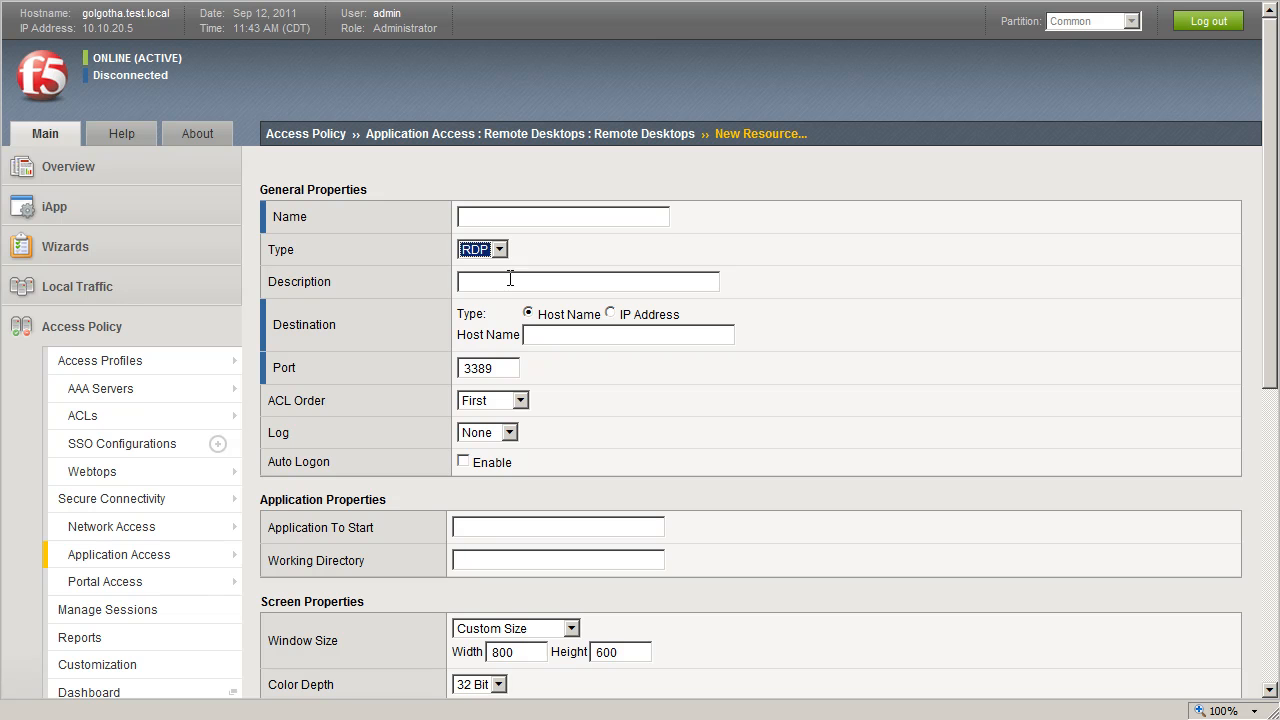
pyautogui.click(489, 216)
pyautogui.write('rdptest')
# - Set the resource destination to IP address 10.10.20.250, enable Auto Logon, and finish creating it
pyautogui.click(610, 313)
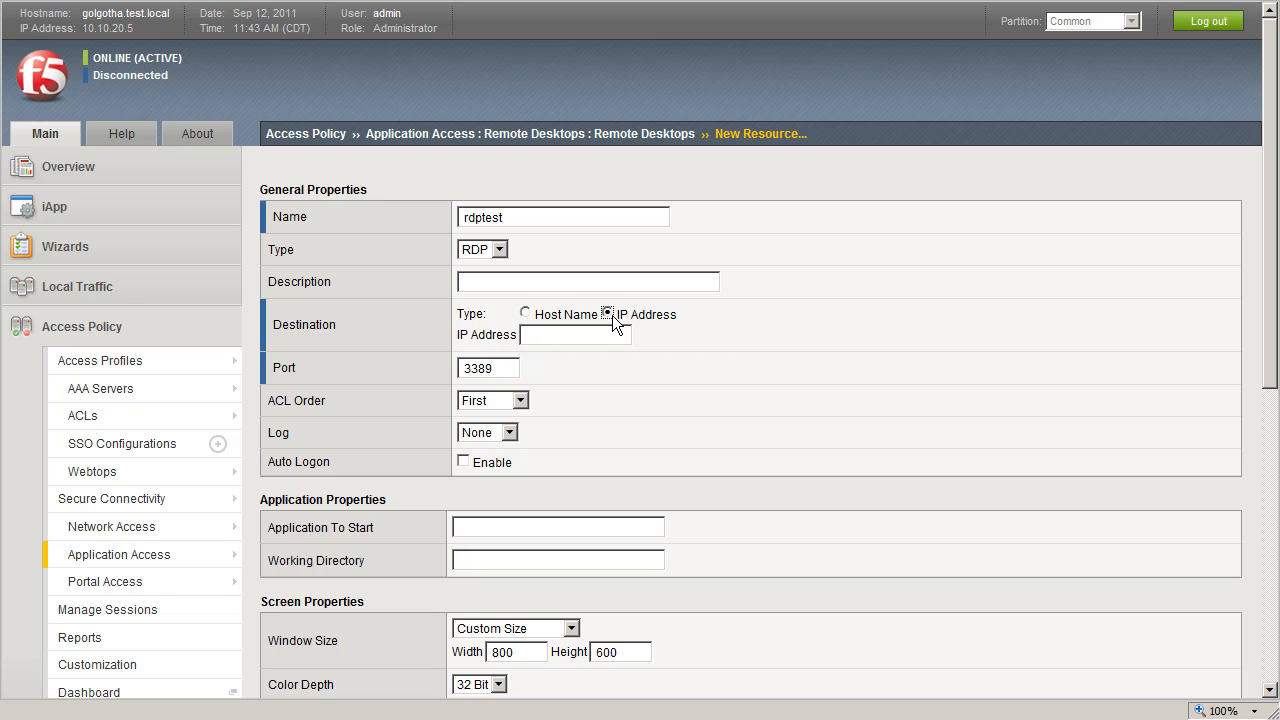
pyautogui.click(603, 334)
pyautogui.write('10.10.')
pyautogui.moveTo(1271, 357)
pyautogui.mouseDown()
pyautogui.moveTo(1270, 534)
pyautogui.moveTo(1270, 357)
pyautogui.mouseUp()
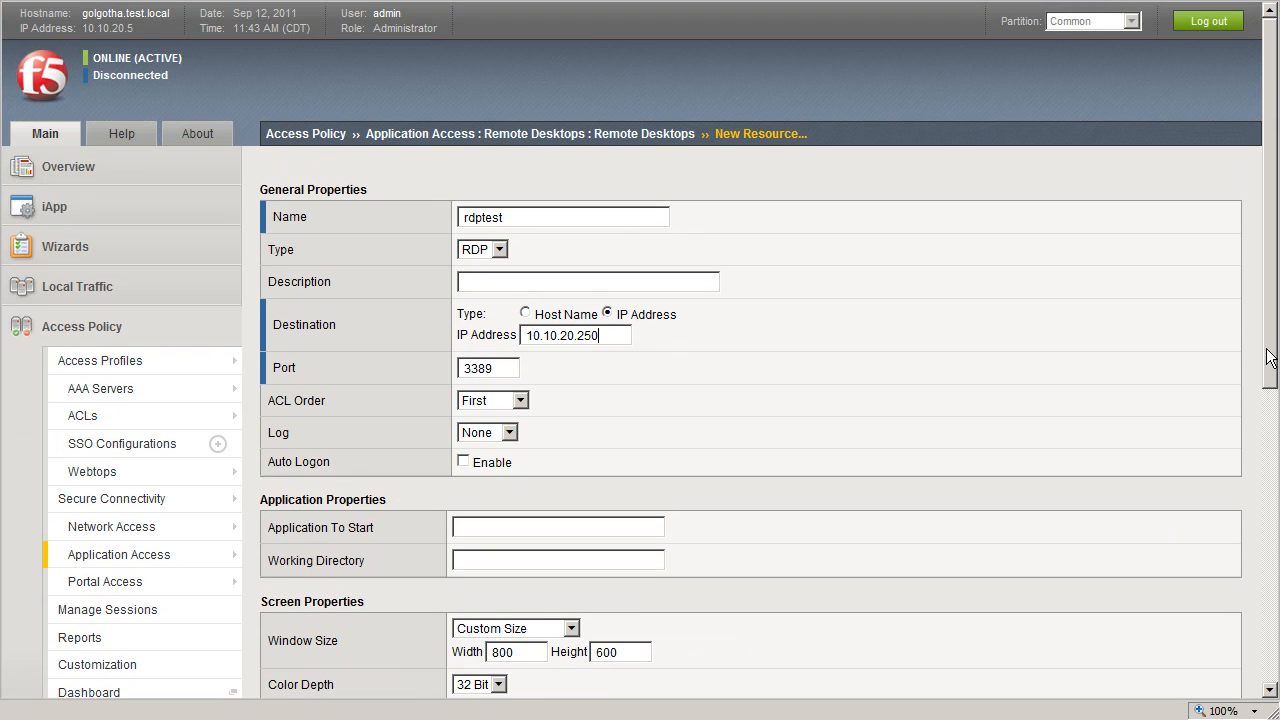
pyautogui.click(463, 461)
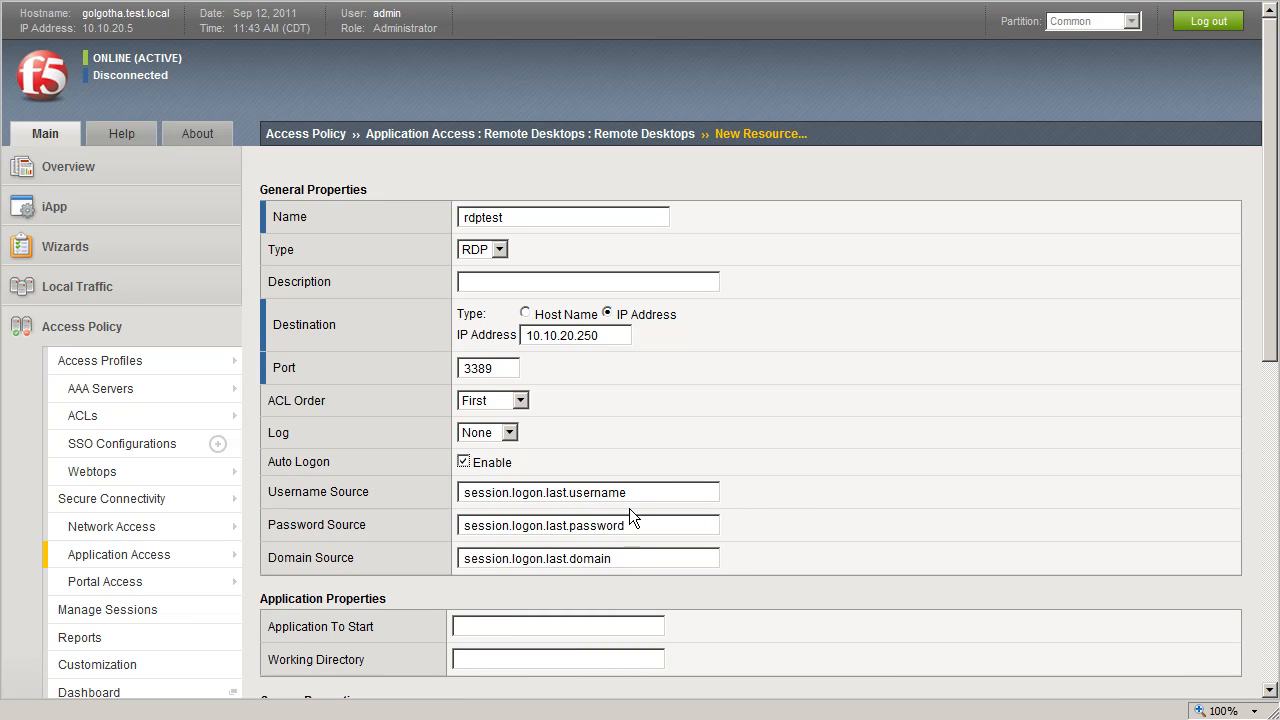
pyautogui.moveTo(1271, 330); pyautogui.dragTo(1272, 666)
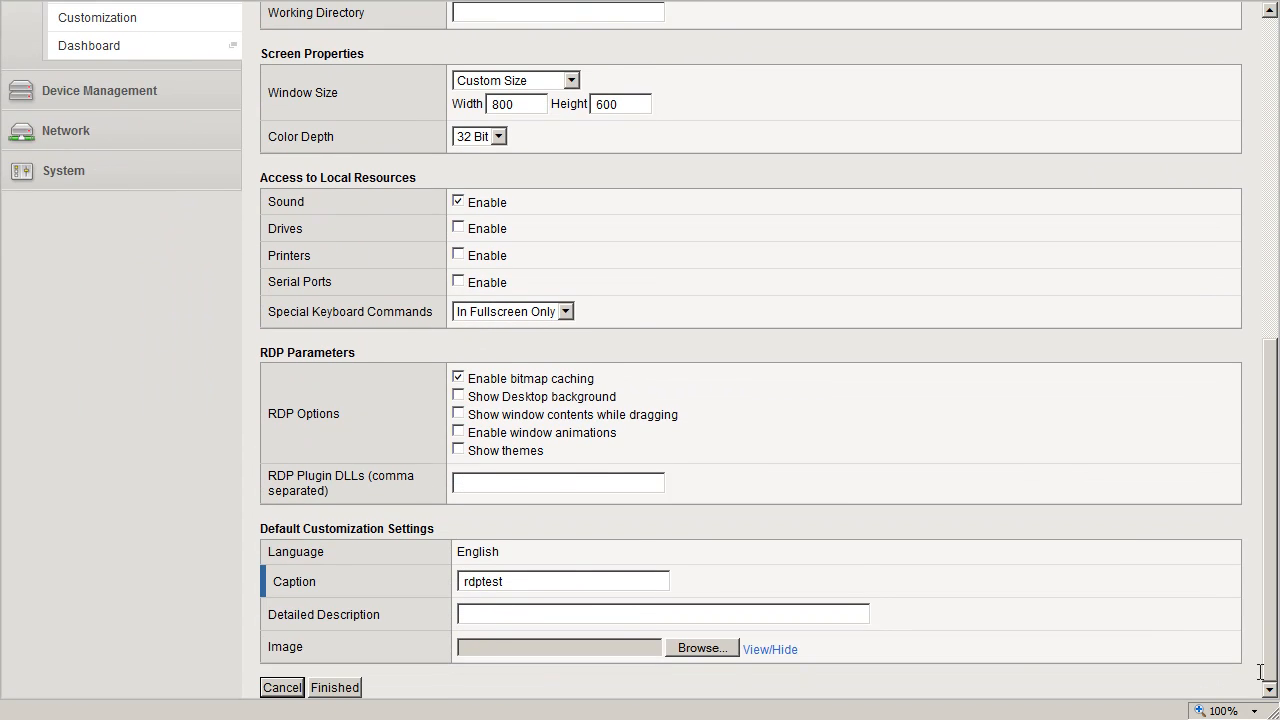
pyautogui.click(350, 689)
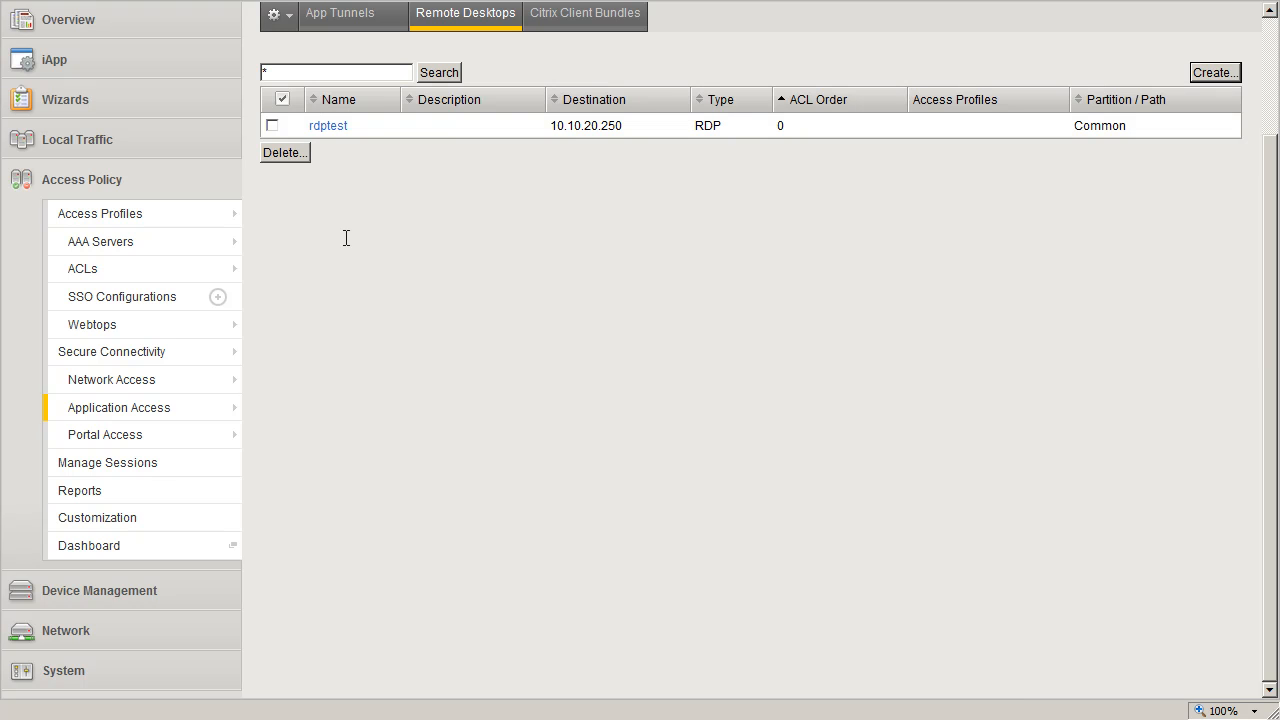
# - Launch the Network Access Setup Wizard and enter rdptest as the policy name
pyautogui.moveTo(153, 229)
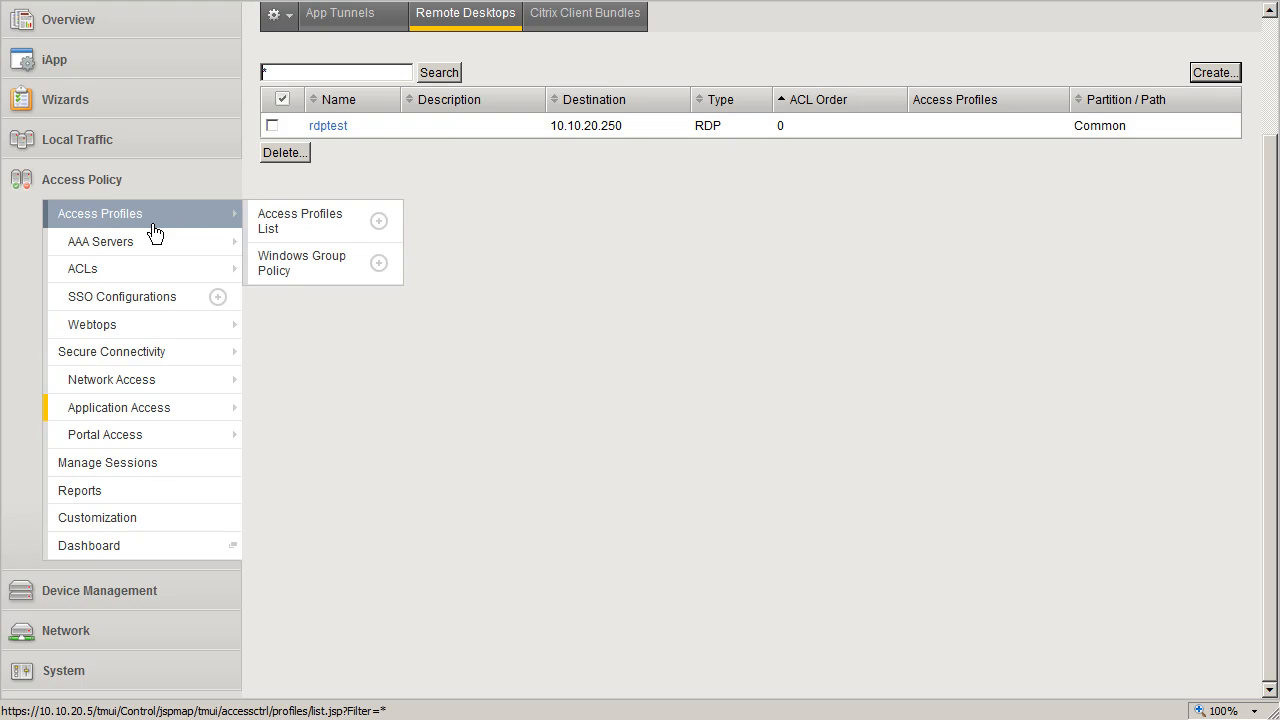
pyautogui.click(50, 103)
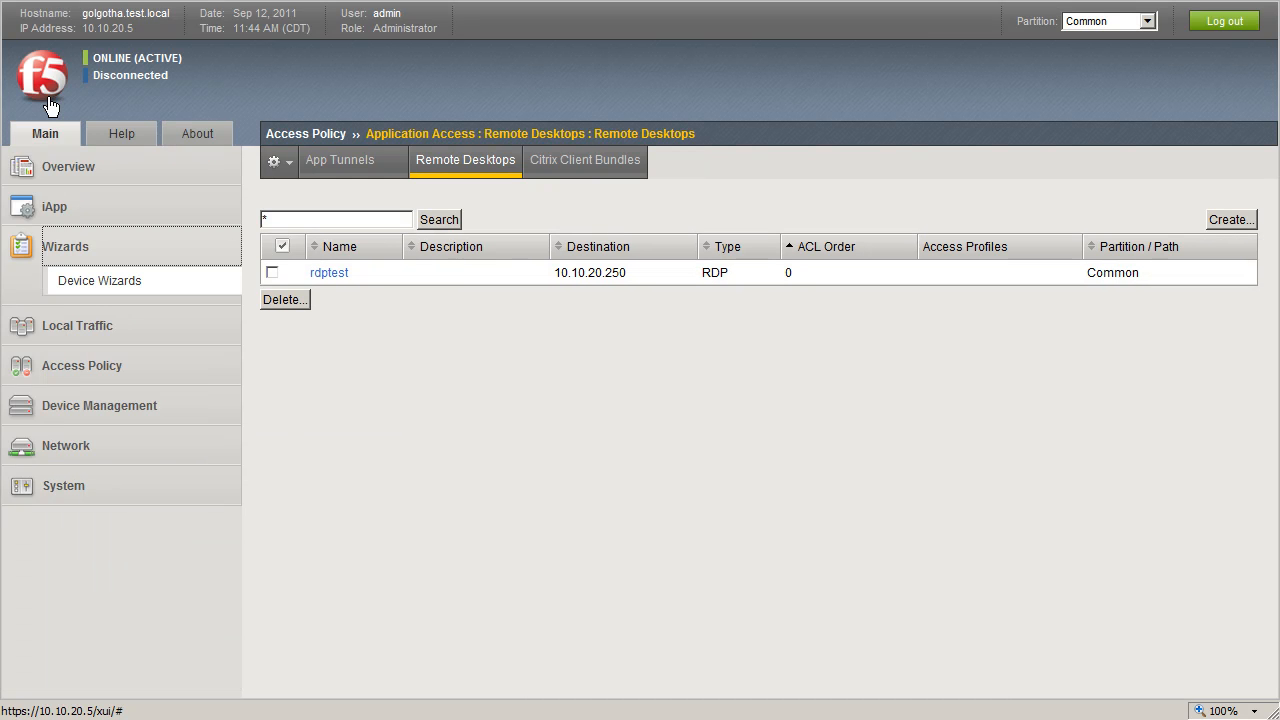
pyautogui.click(124, 287)
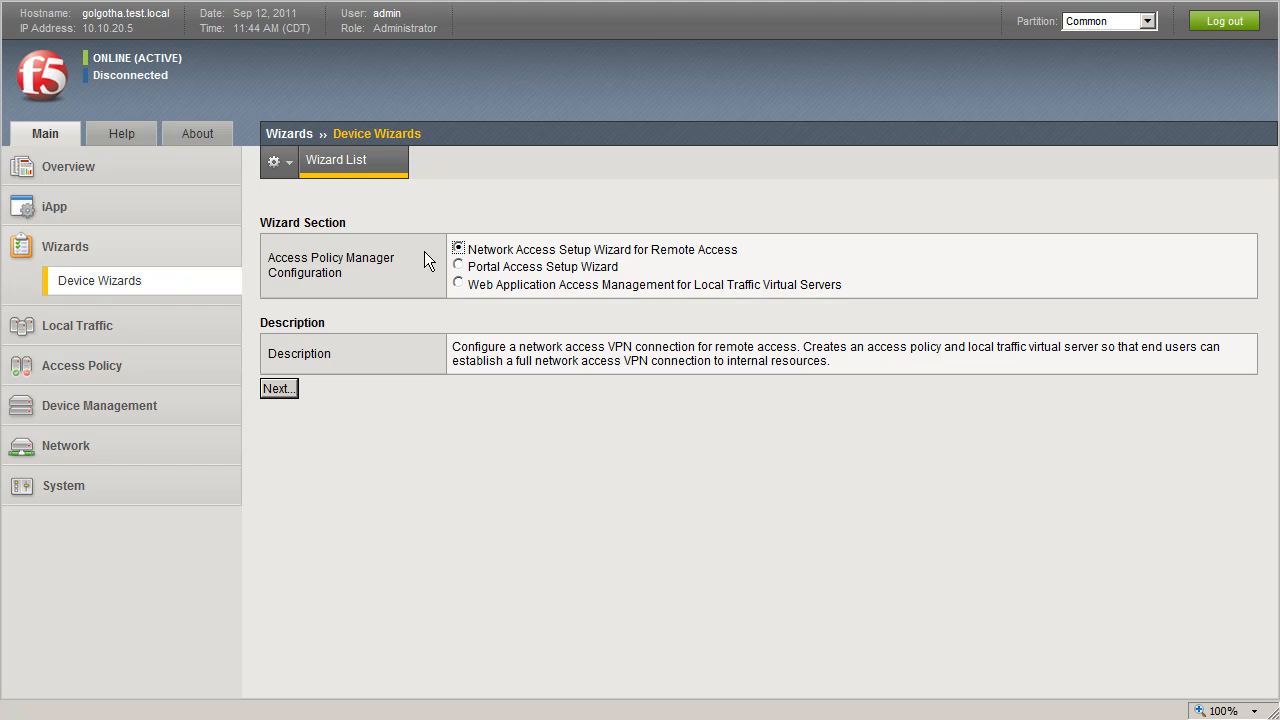
pyautogui.click(279, 389)
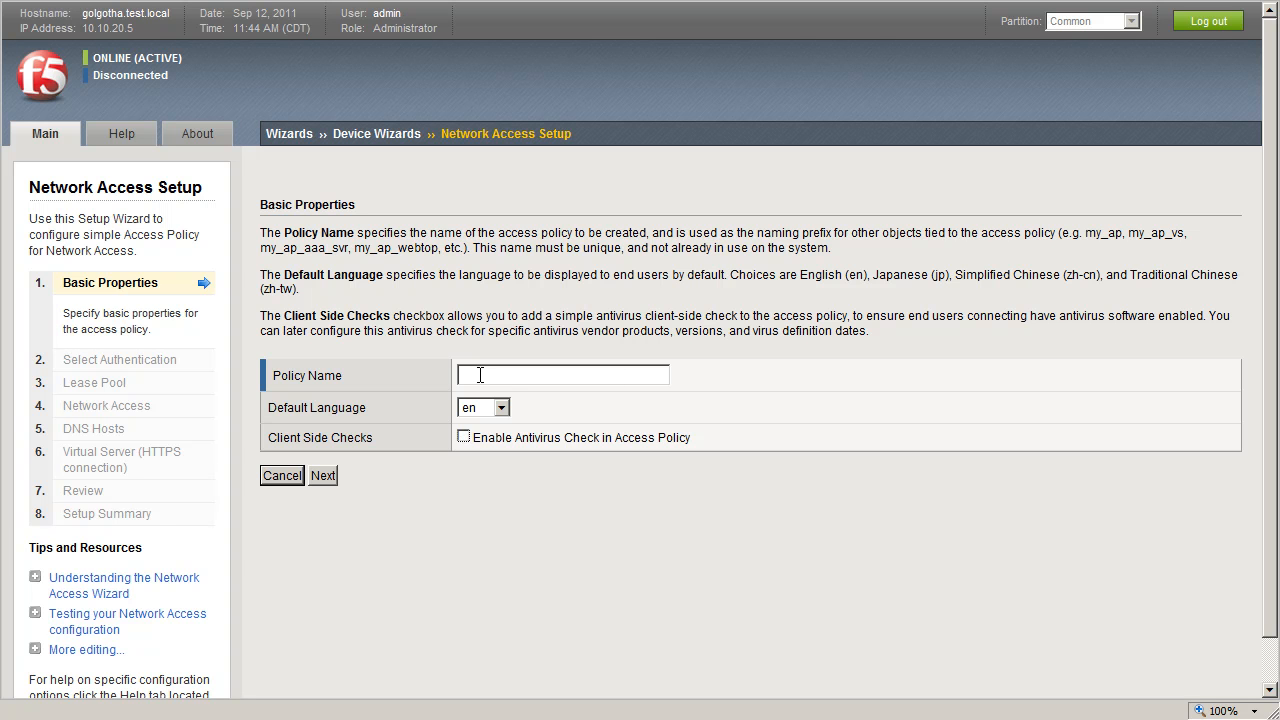
pyautogui.write('rdptest')
pyautogui.click(328, 475)
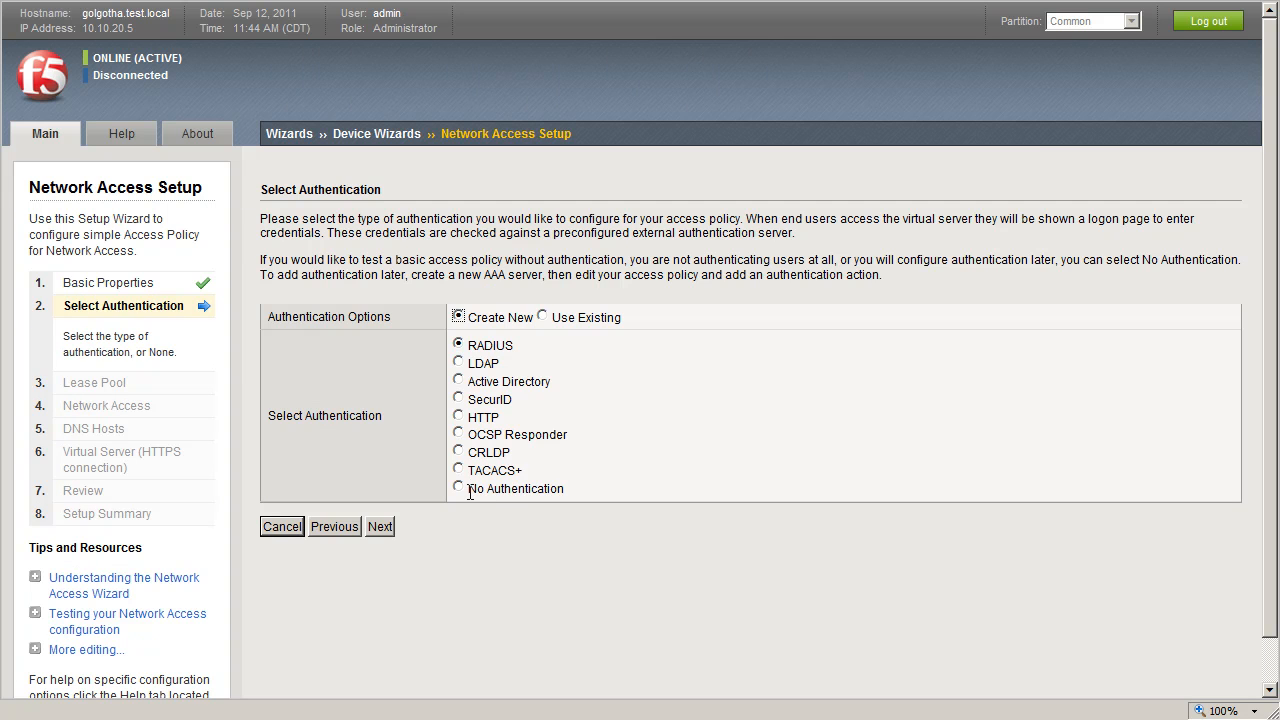
# - Choose Active Directory authentication and set domain controller ad01.devcentral.test.local, domain name devcentral.test.local, and admin name ad.auth
pyautogui.click(458, 381)
pyautogui.click(380, 526)
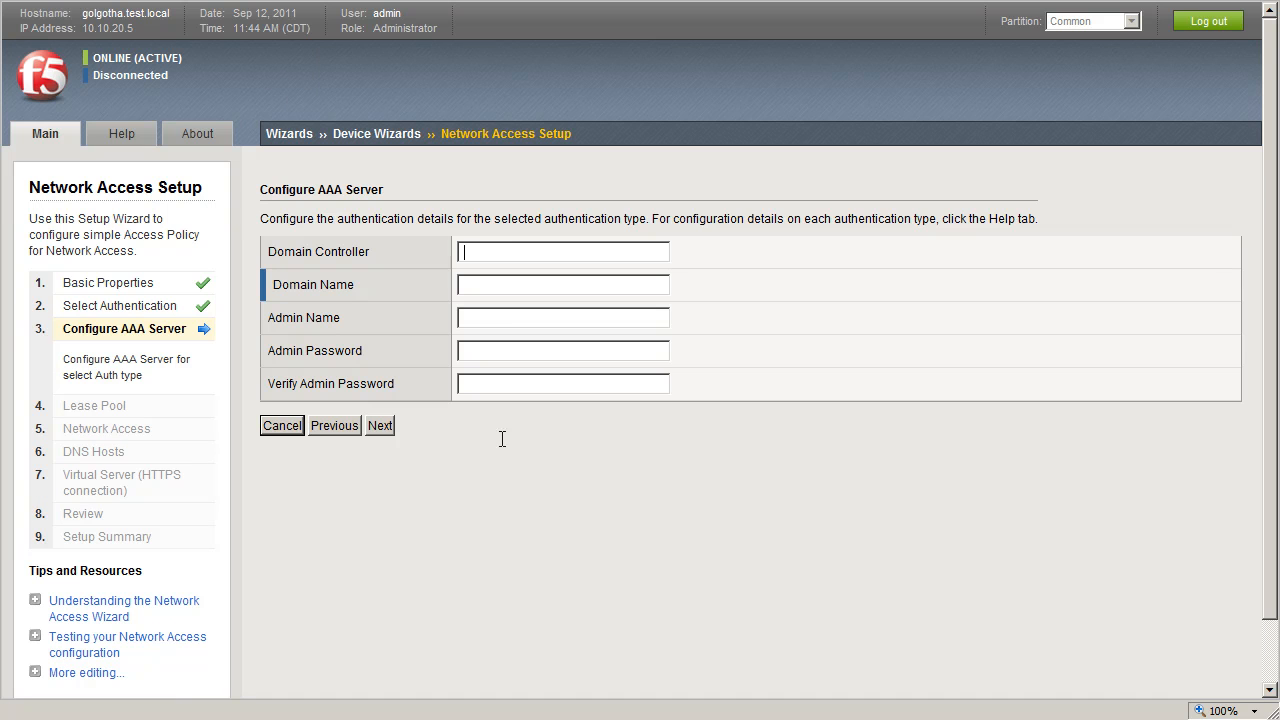
pyautogui.write('ad01.devcentral.test.local')
pyautogui.press('Tab')
pyautogui.write('devcntral.test.localad.auth')
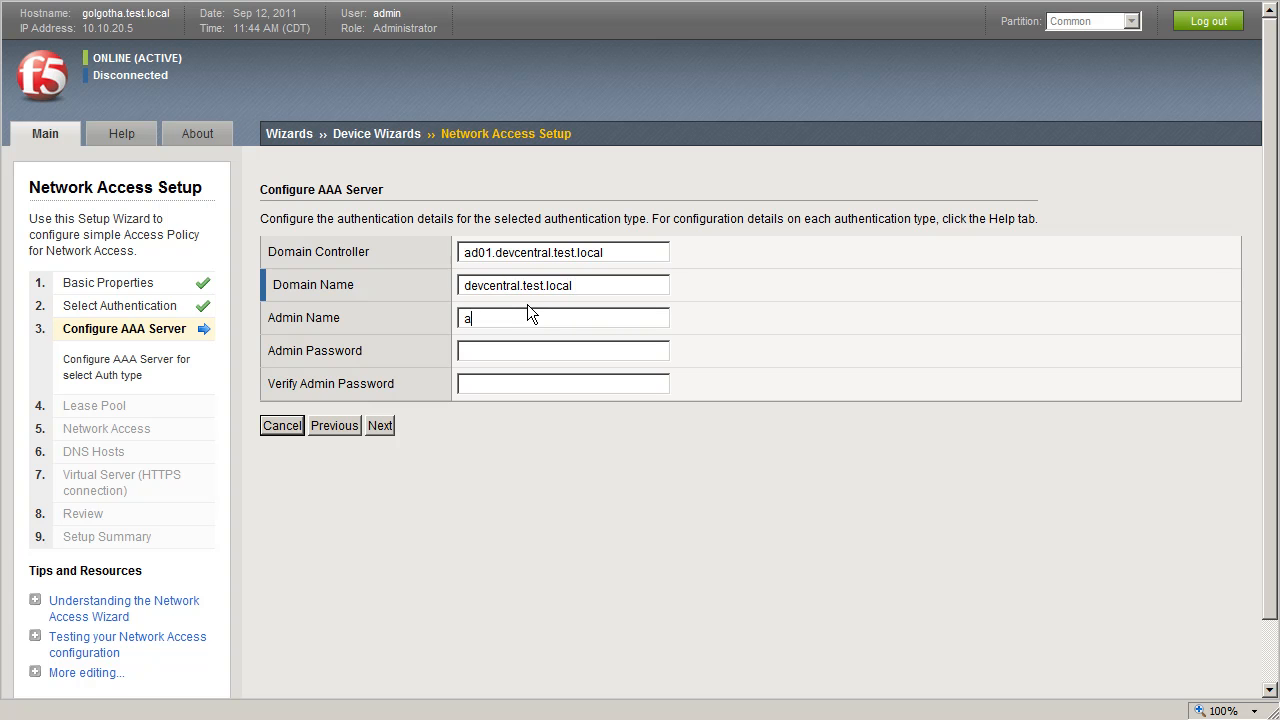
# - Enter and verify the AD admin password, then continue to the lease pool page
pyautogui.press('Tab')
pyautogui.write('password')
pyautogui.press('Tab')
pyautogui.write('password')
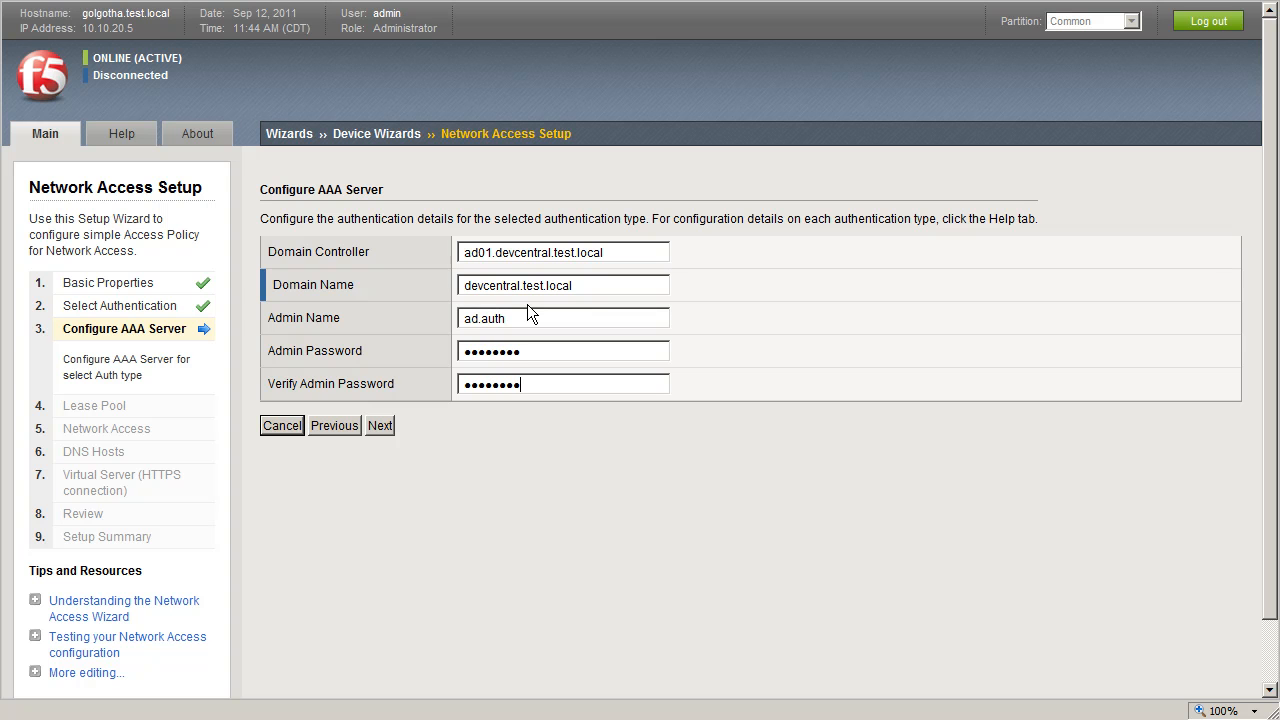
pyautogui.click(376, 429)
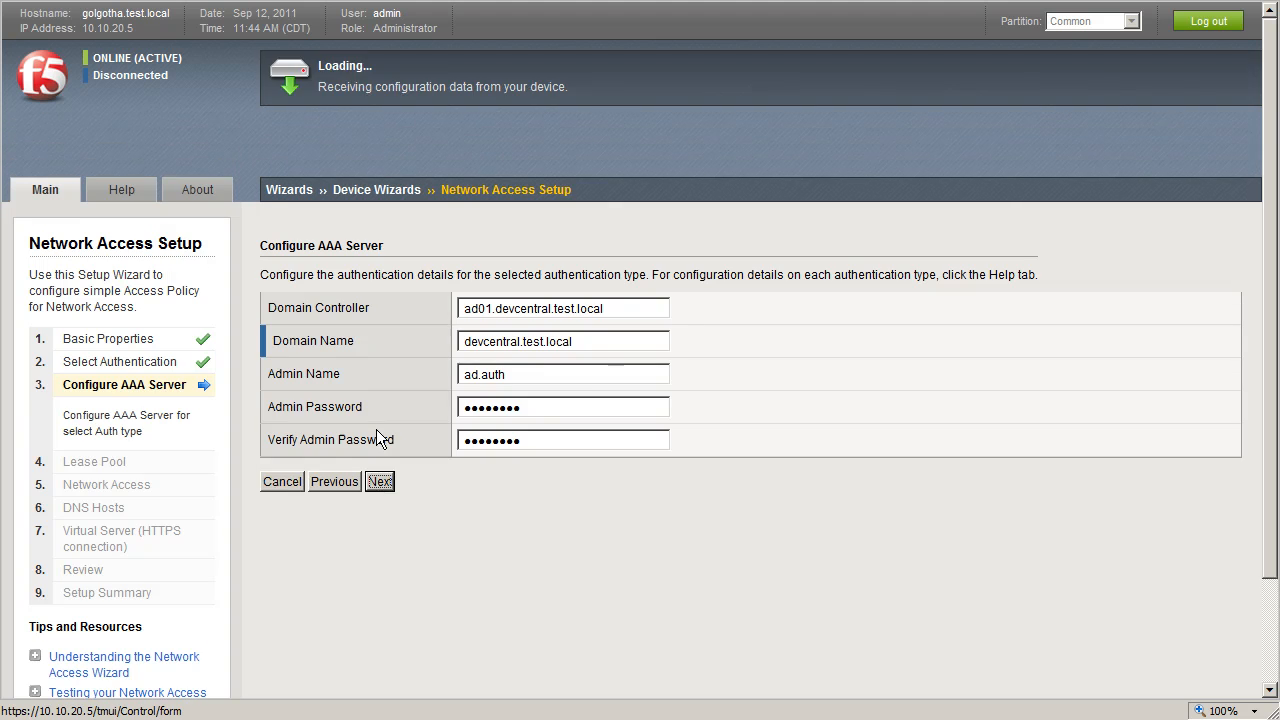
# - Add 10.10.20.31 as a lease pool member and continue to the network access settings
pyautogui.click(558, 400)
pyautogui.write('10.10.20.31')
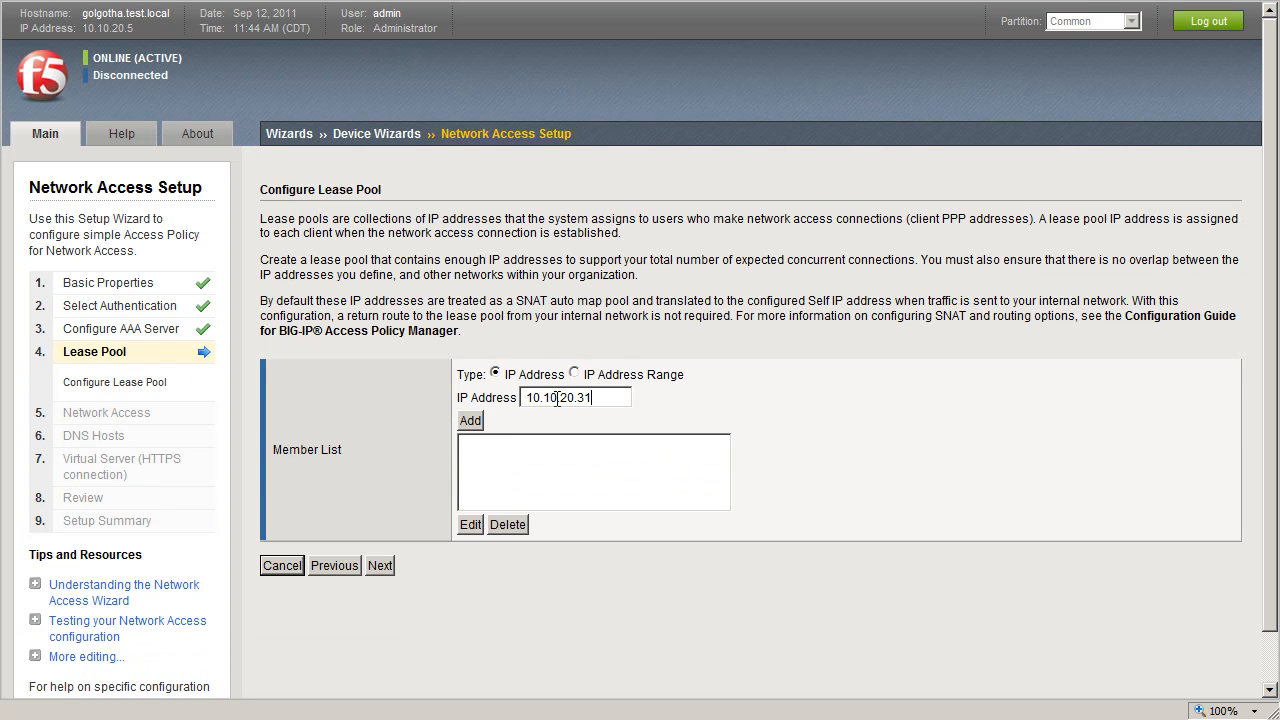
pyautogui.click(472, 421)
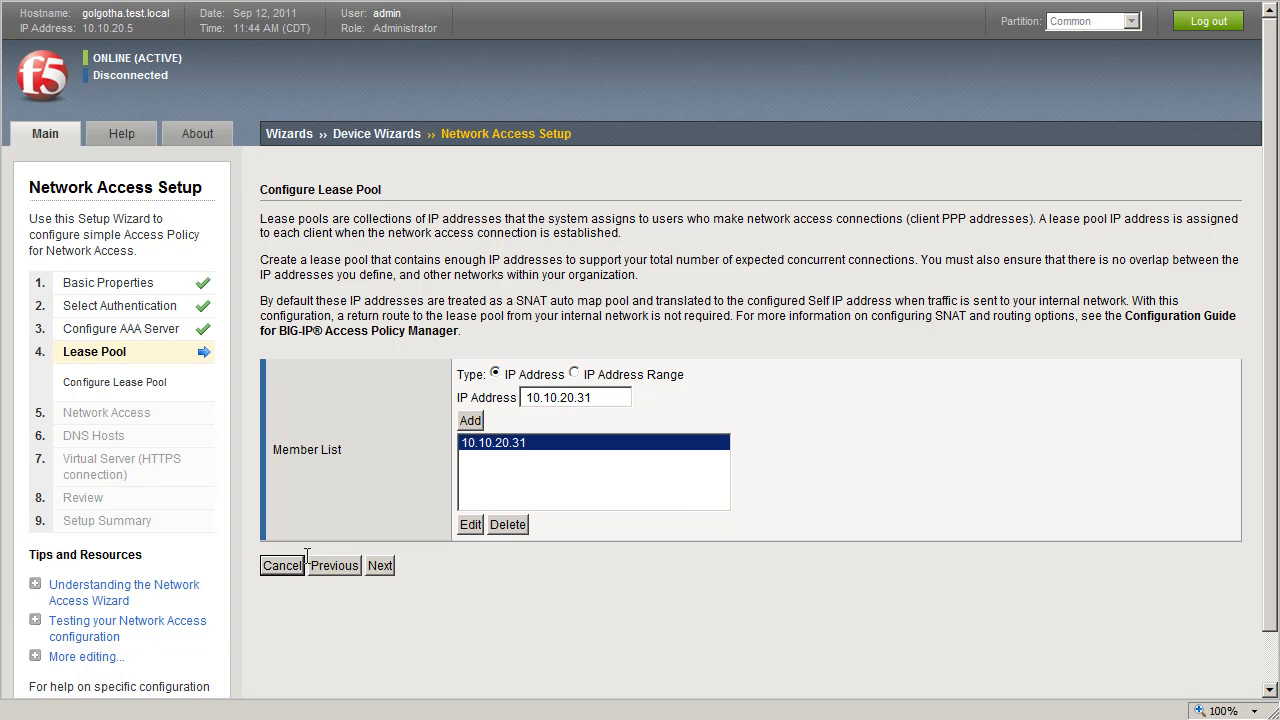
pyautogui.click(380, 566)
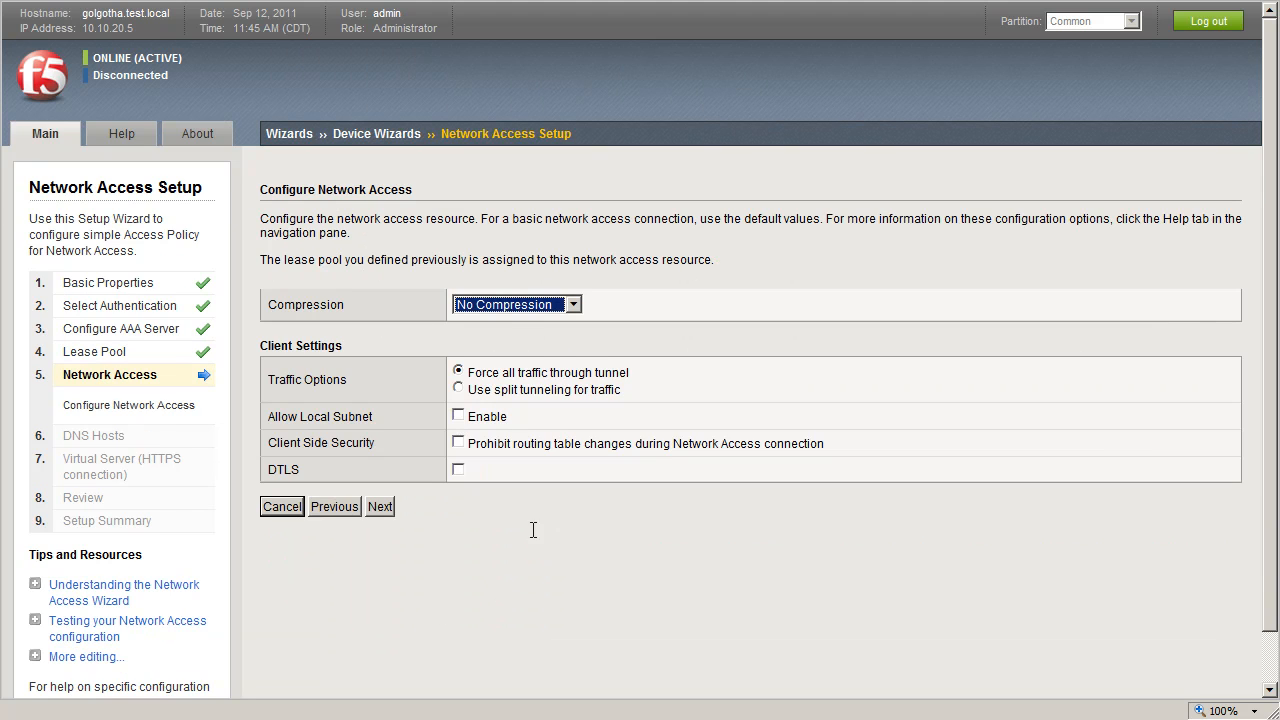
pyautogui.click(326, 506)
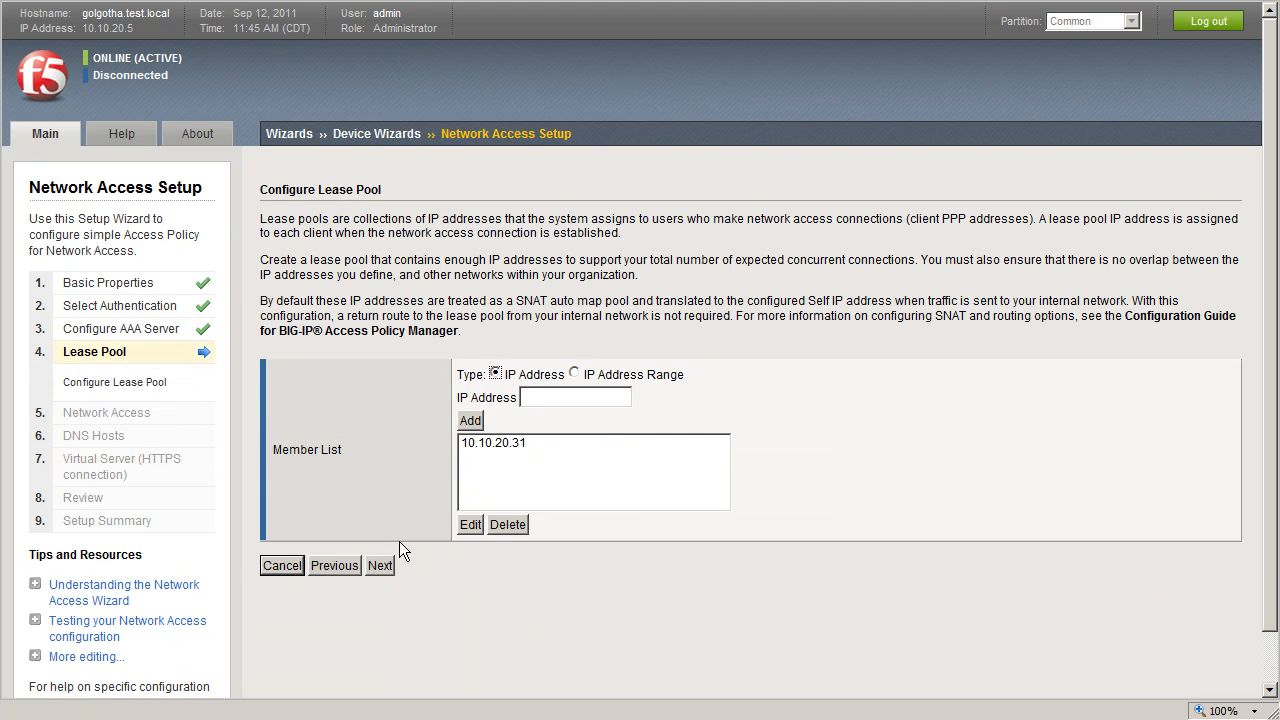
pyautogui.click(381, 565)
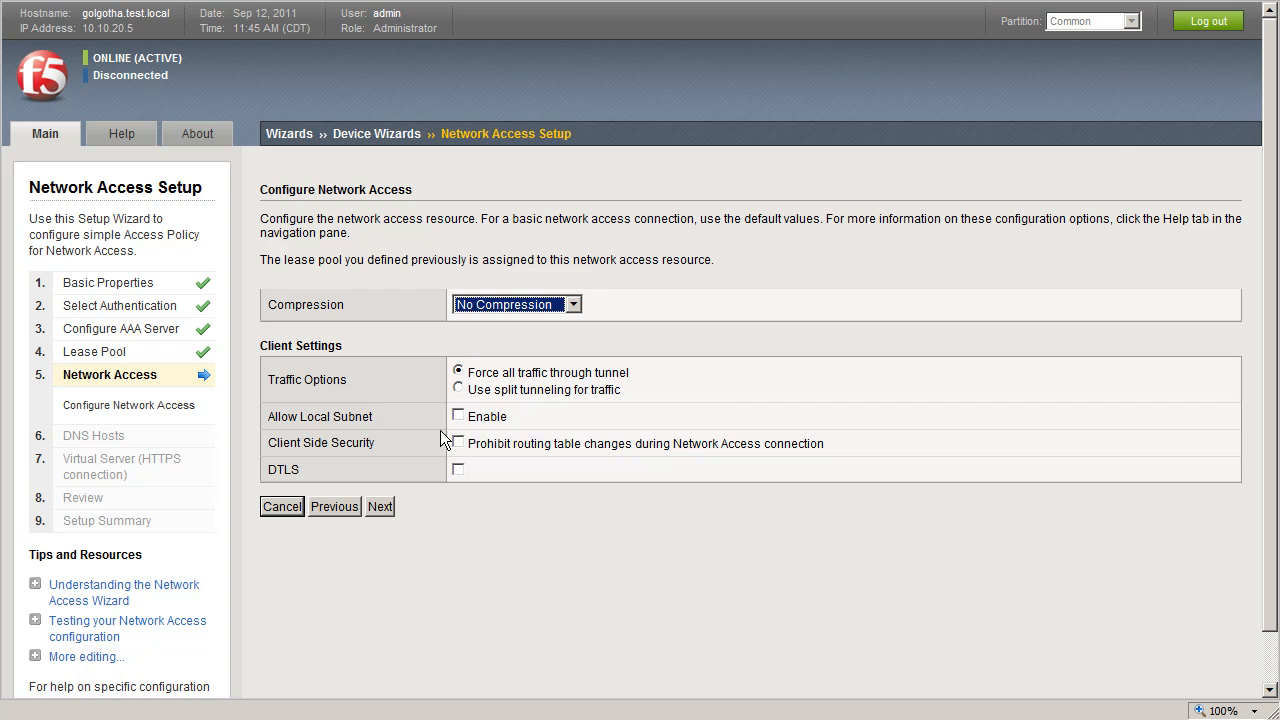
# - Keep all traffic forced through the tunnel and continue past the network access settings
pyautogui.click(460, 390)
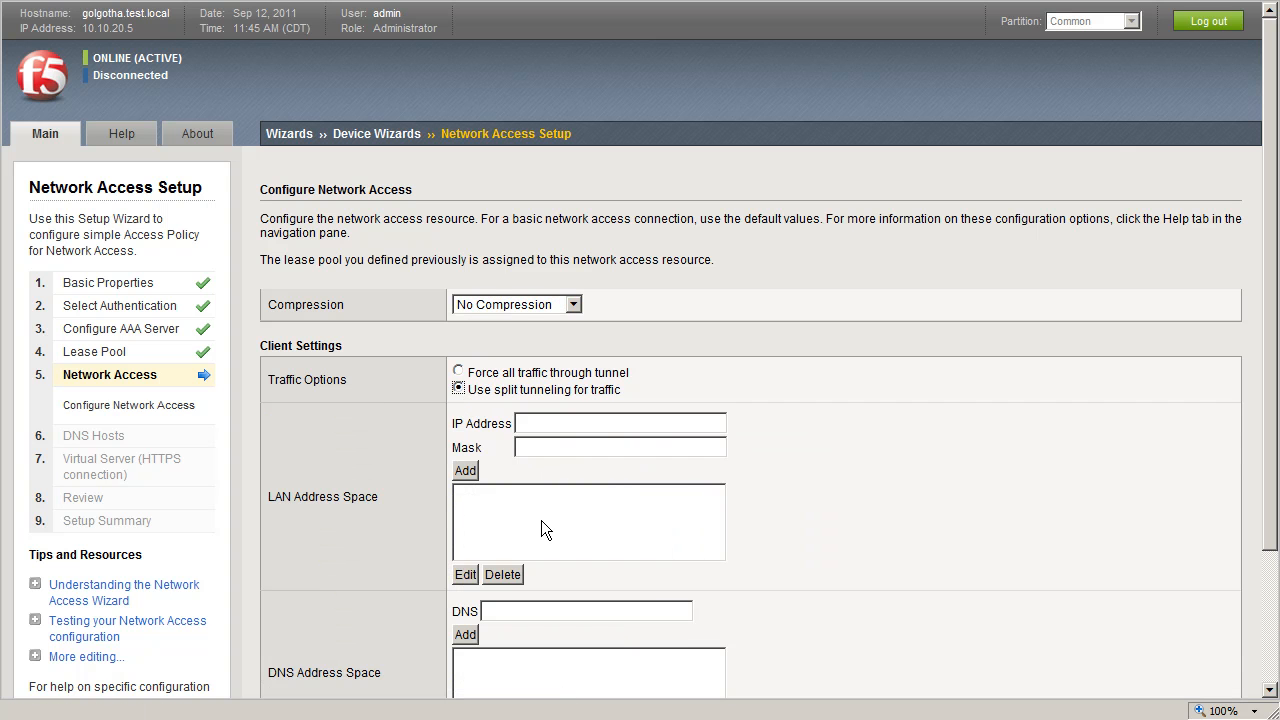
pyautogui.click(459, 372)
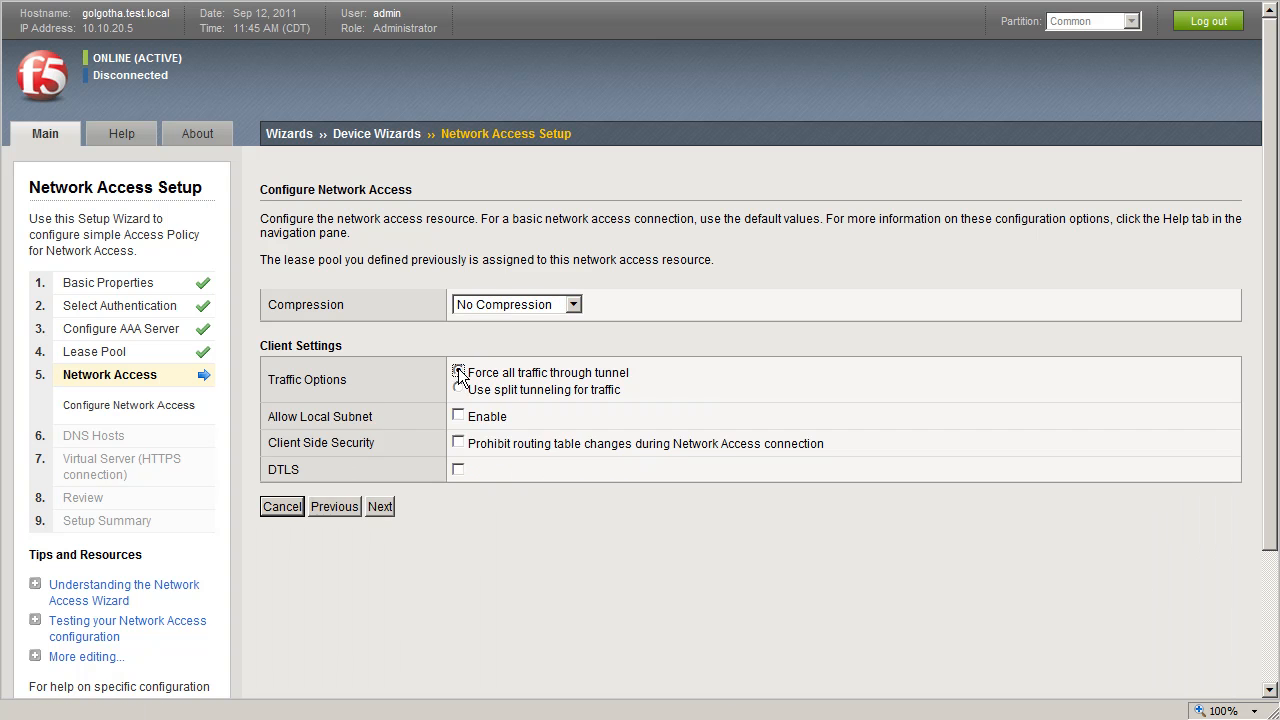
pyautogui.click(381, 506)
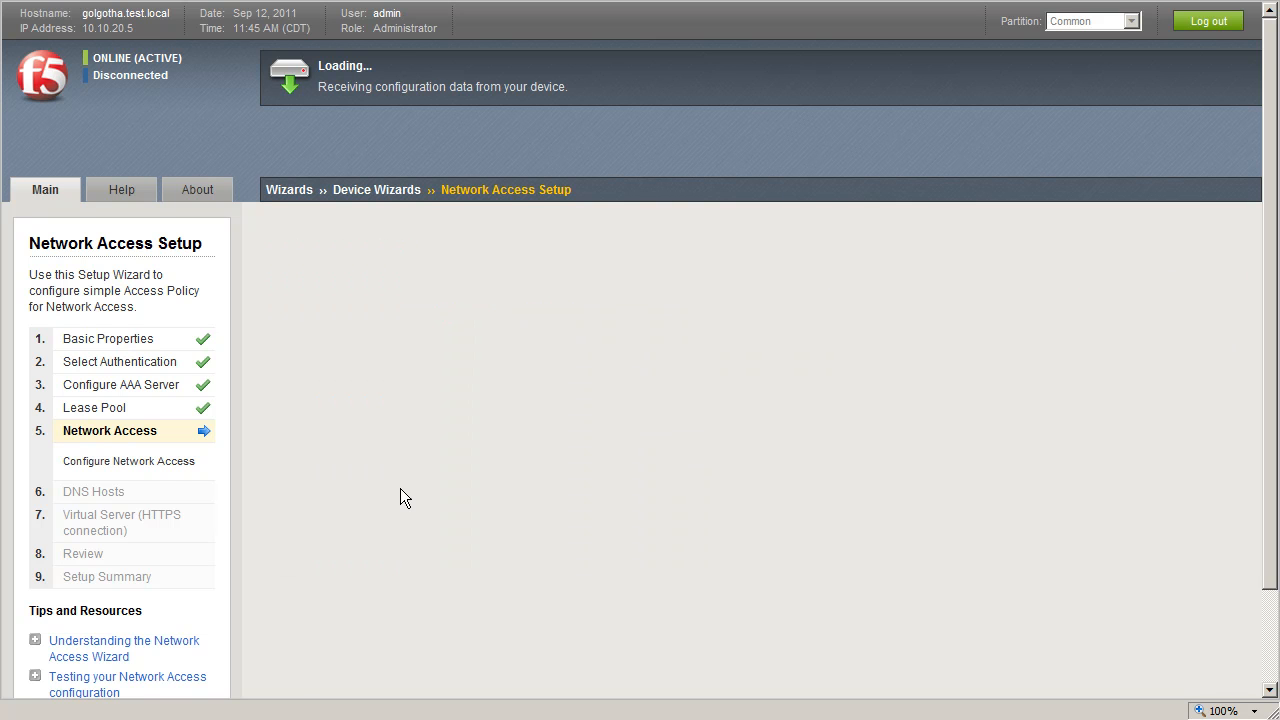
# - Continue past the DNS hosts page and set the virtual server IP address to 10.10.20.30
pyautogui.scroll(-1, 654, 475)
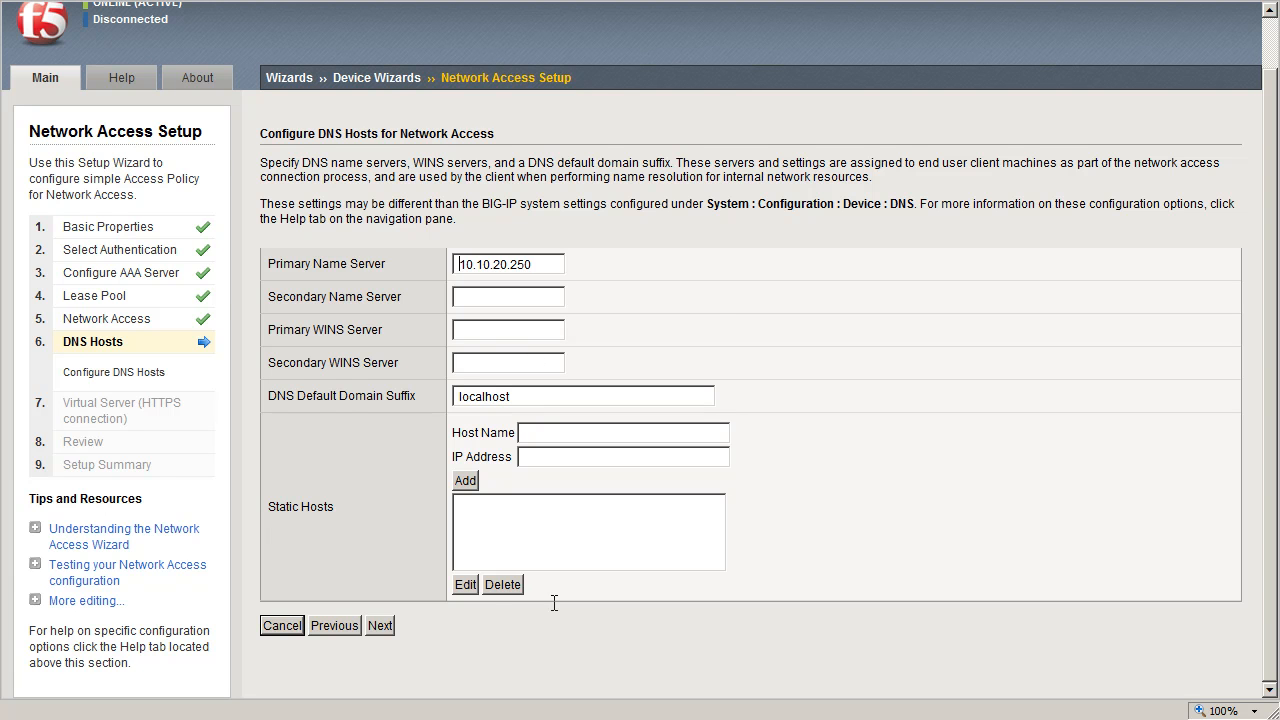
pyautogui.click(379, 626)
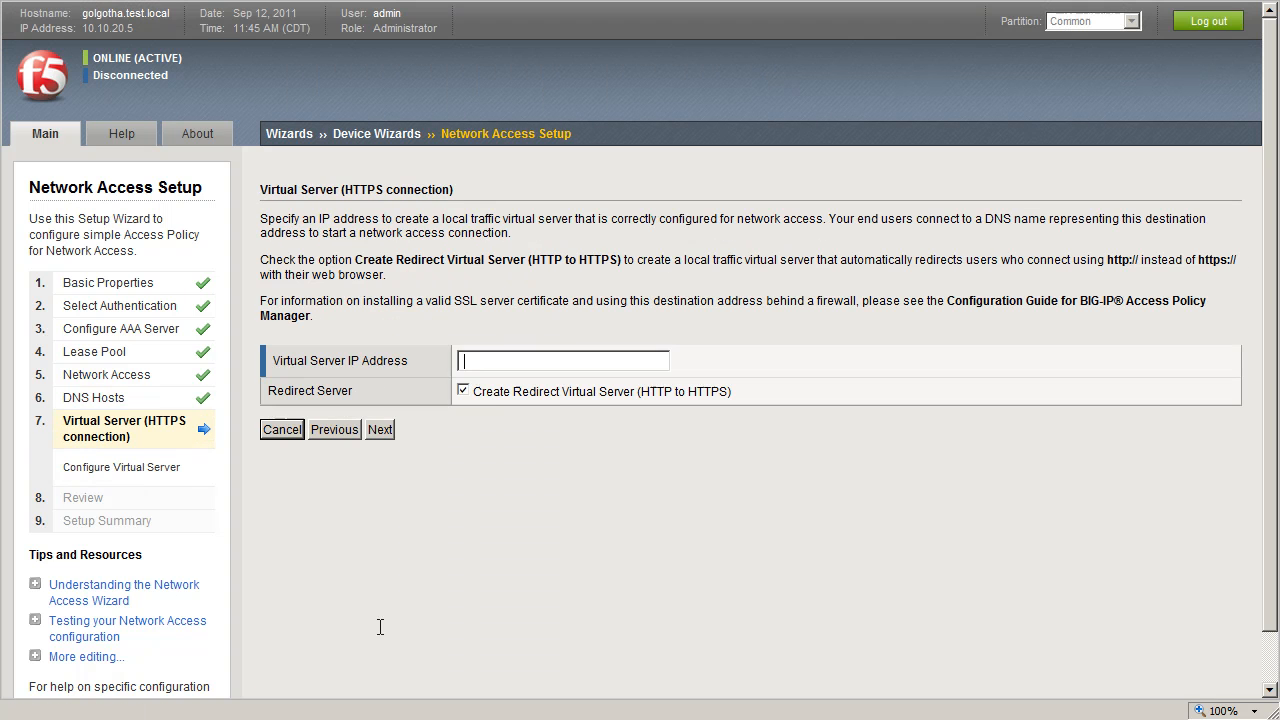
pyautogui.write('10.10.20.3')
pyautogui.click(381, 431)
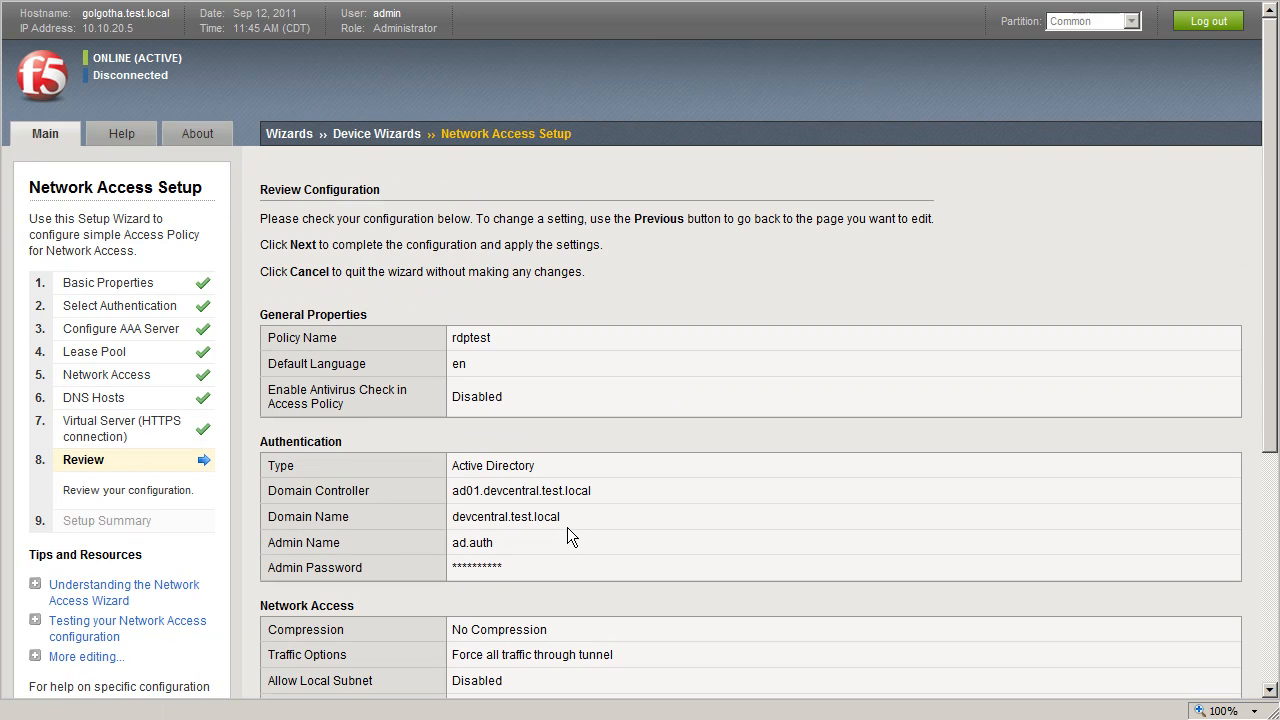
# - Review and complete the wizard configuration, then open the rdptest access policy in the Visual Policy Editor
pyautogui.scroll(-5, 567, 527)
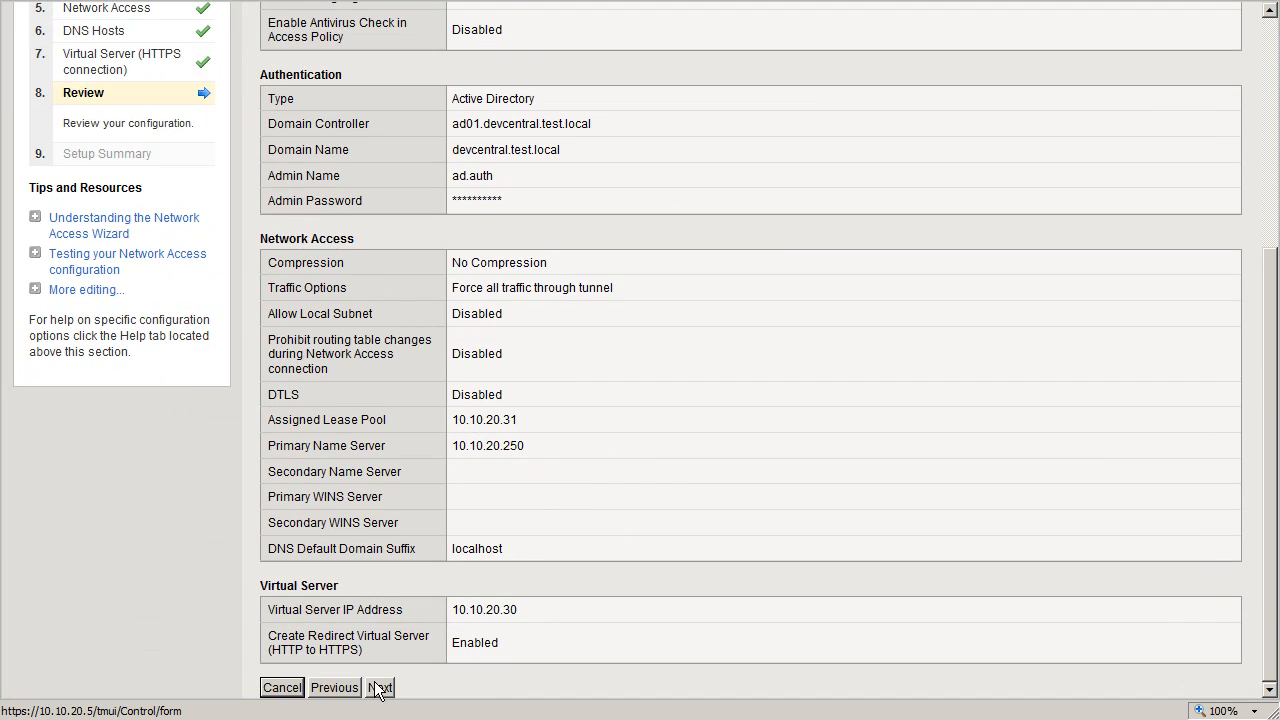
pyautogui.scroll(1, 382, 688)
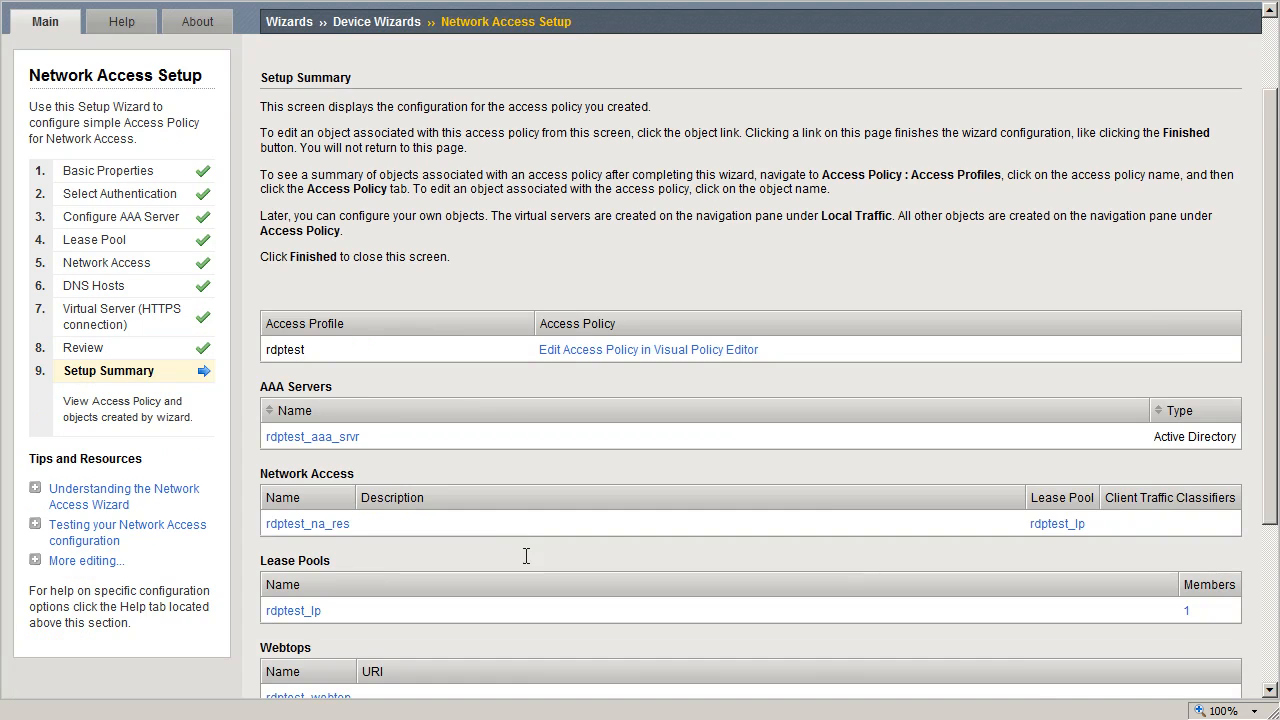
pyautogui.scroll(-1, 424, 497)
pyautogui.scroll(-2, 426, 510)
pyautogui.scroll(5, 457, 528)
pyautogui.click(644, 463)
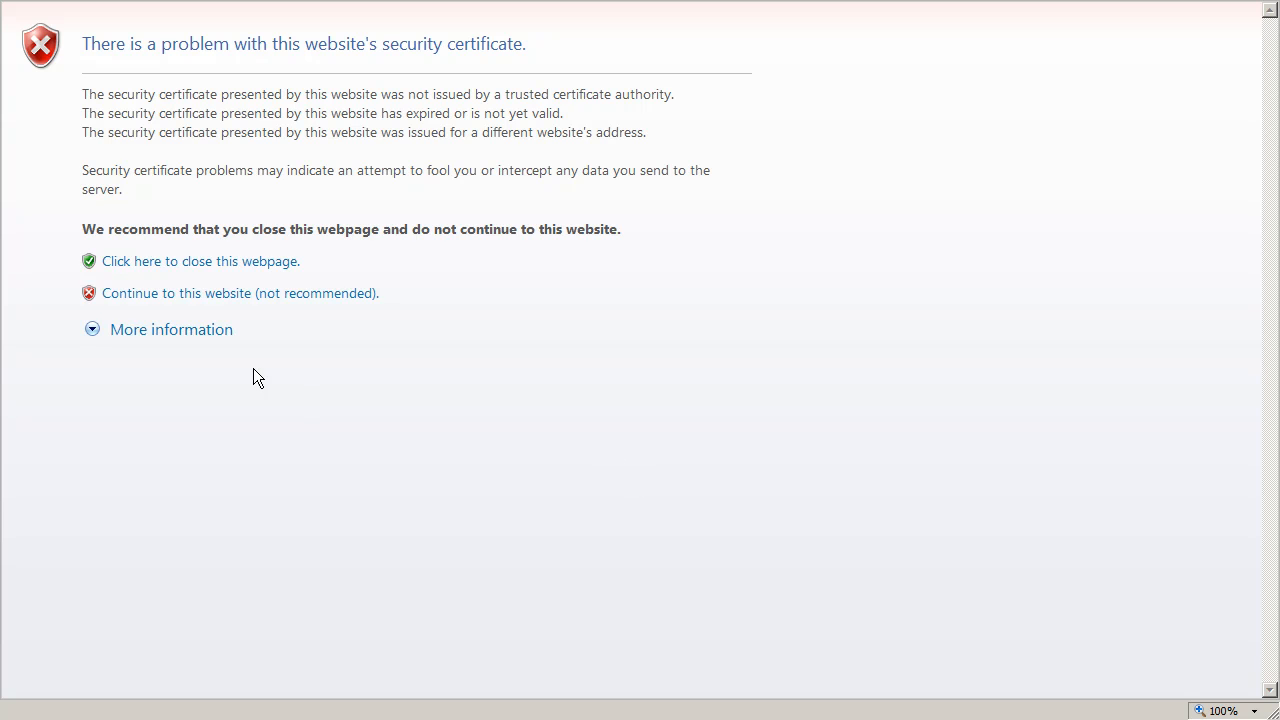
pyautogui.click(220, 295)
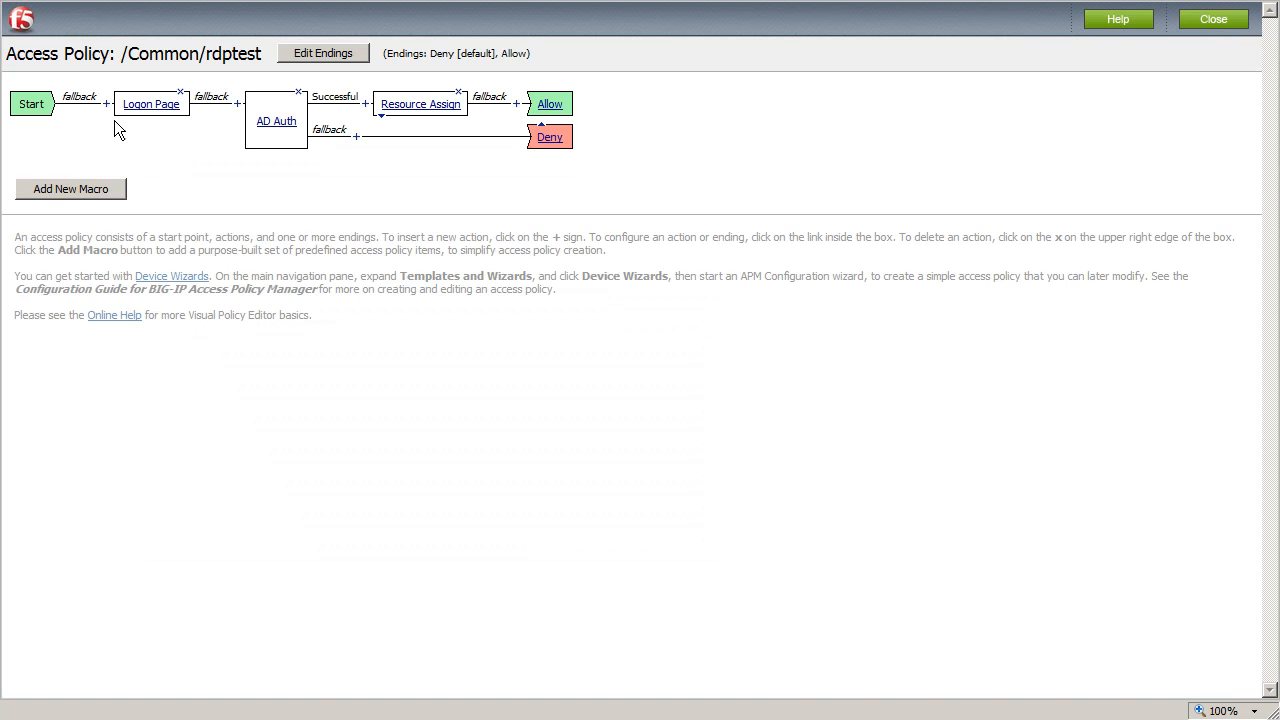
# - Add a third text field to the Logon Page with post and session variable domain, labelled Domain, and save it
pyautogui.click(151, 104)
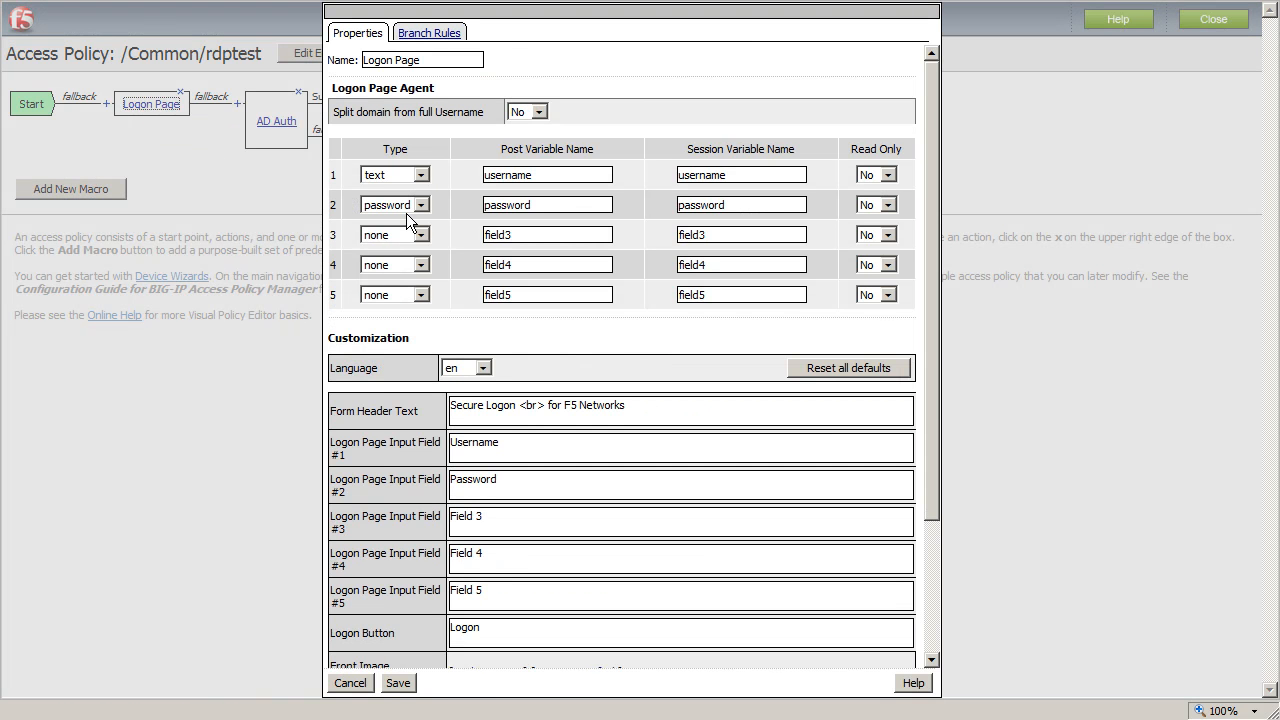
pyautogui.click(421, 234)
pyautogui.click(395, 264)
pyautogui.press('Tab')
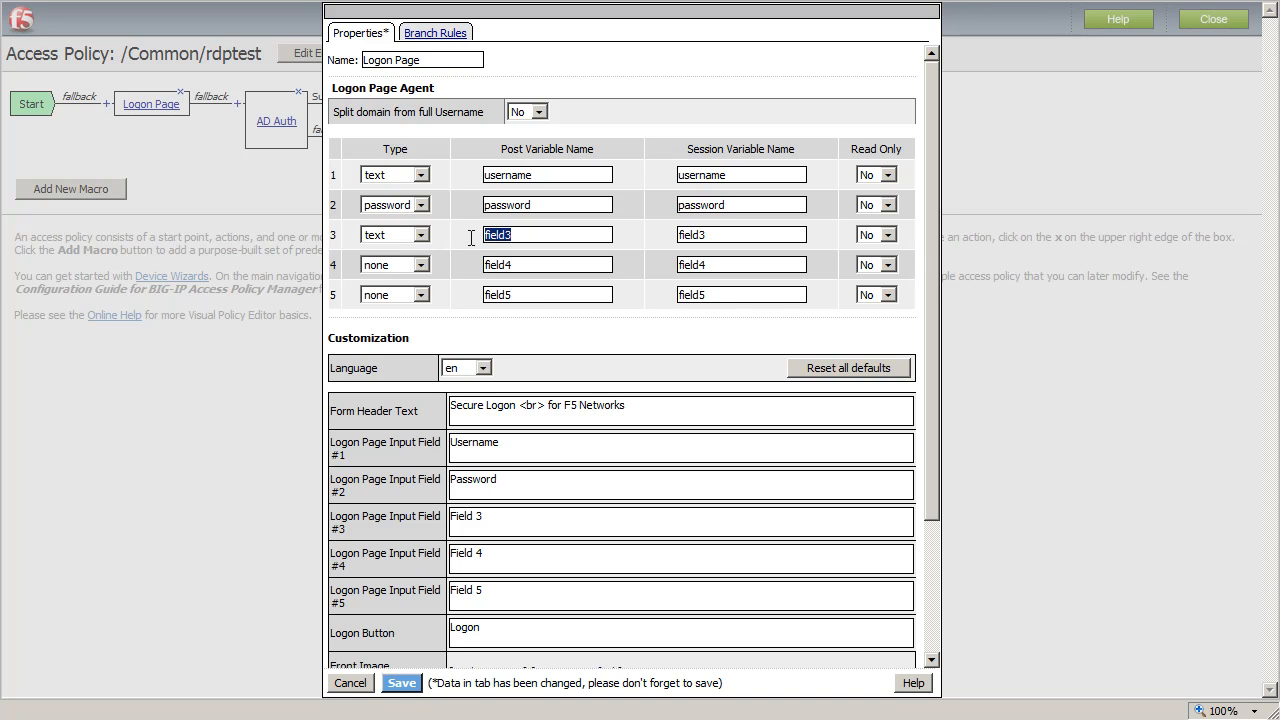
pyautogui.write('domain')
pyautogui.press('Tab')
pyautogui.write('domain')
pyautogui.doubleClick(514, 484)
pyautogui.moveTo(491, 517); pyautogui.dragTo(386, 505)
pyautogui.write('Domain')
pyautogui.click(402, 684)
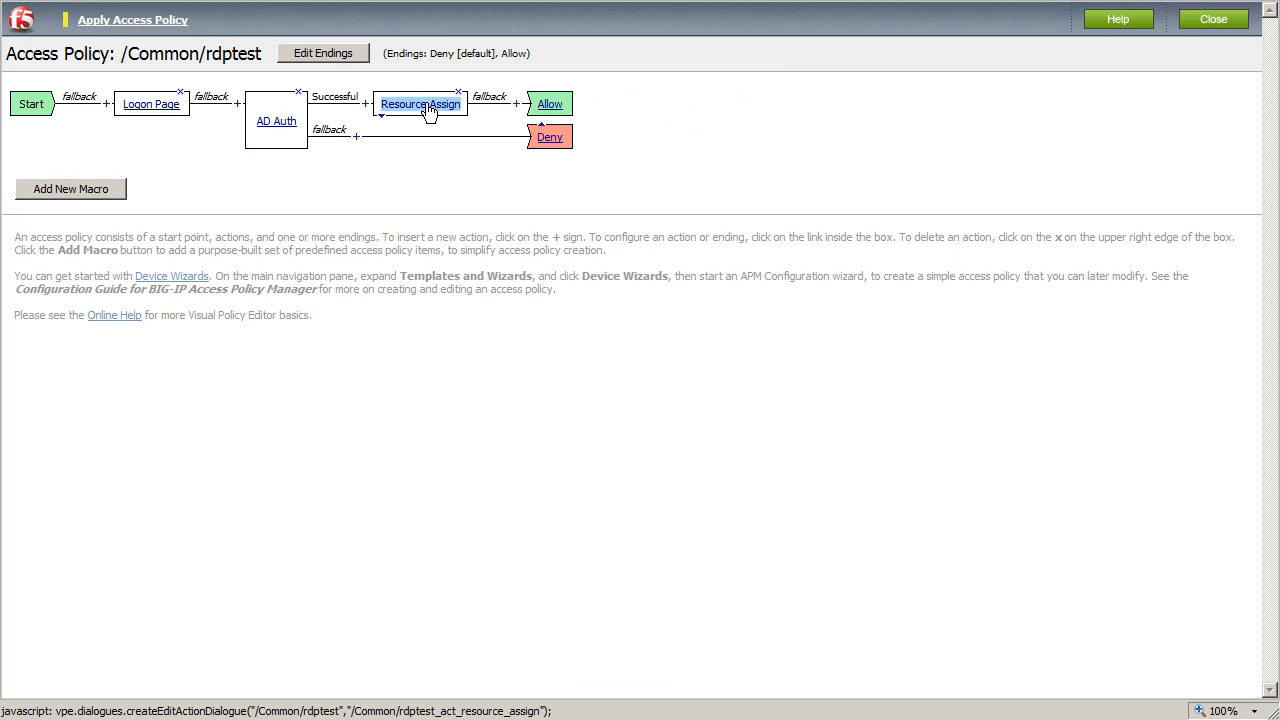
# - In Resource Assign, add the /Common/rdptest remote desktop resource and select the /Common/rdptest webtop, then save
pyautogui.click(426, 104)
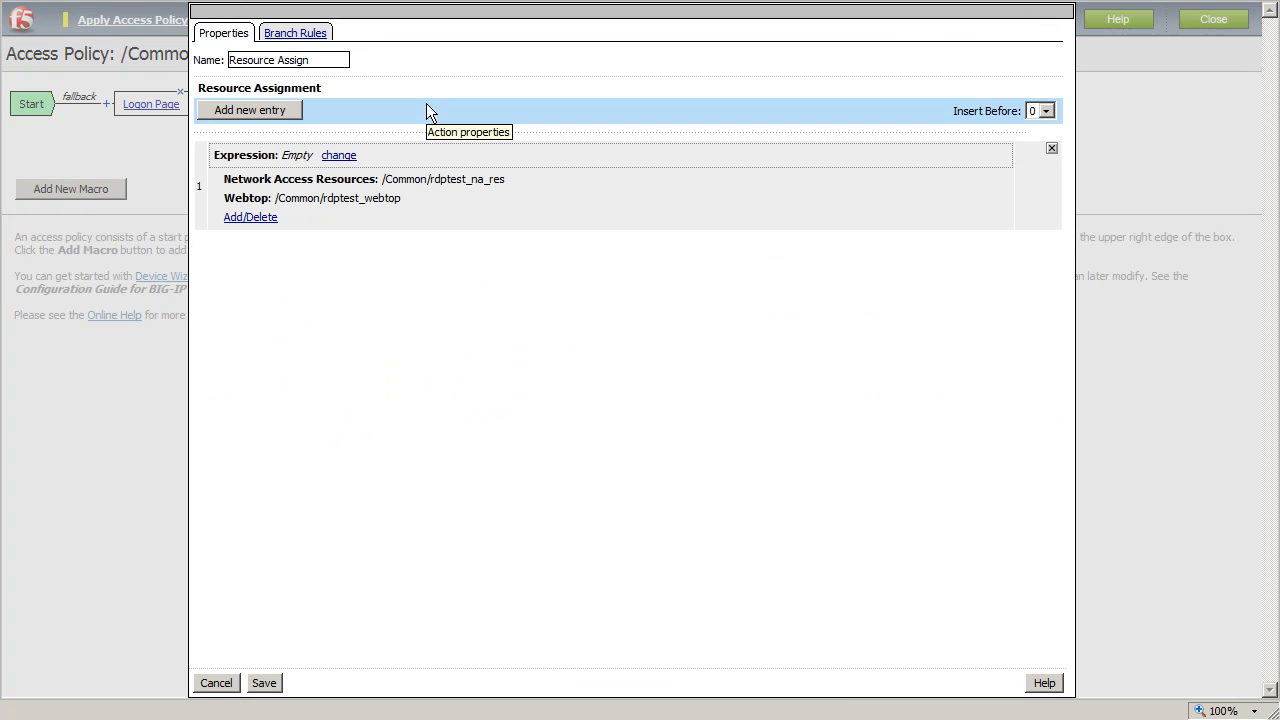
pyautogui.click(265, 218)
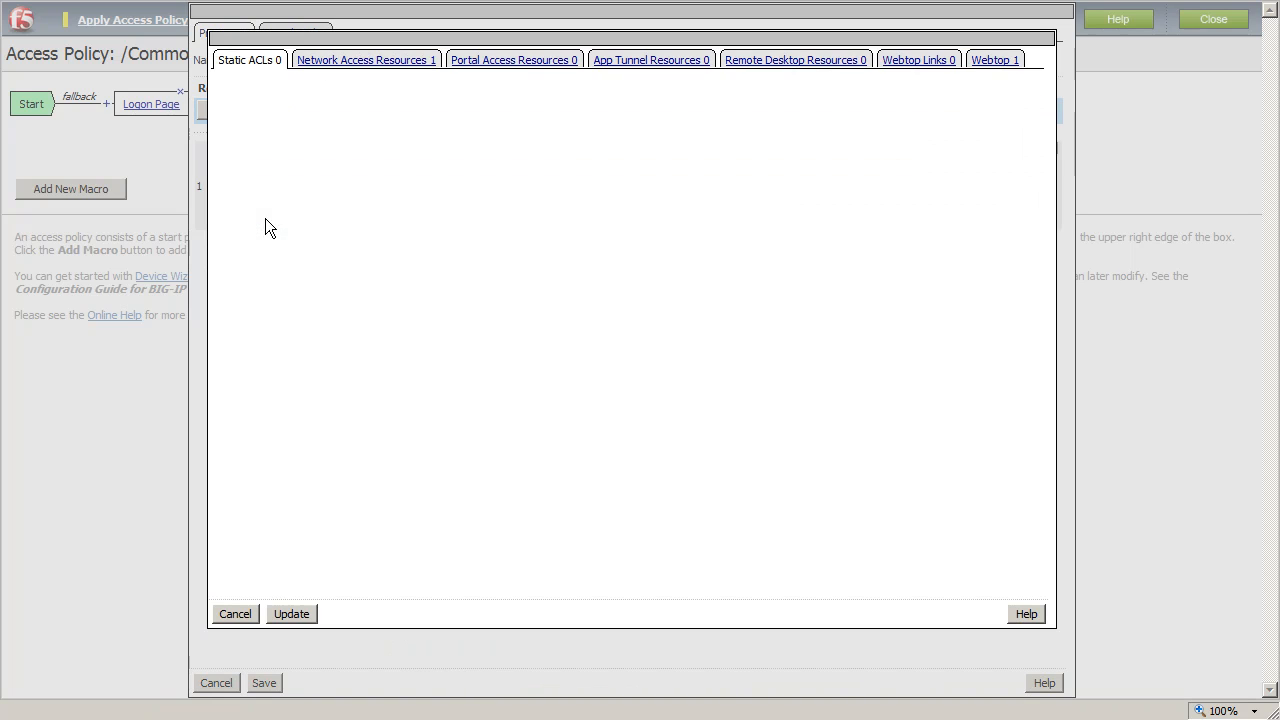
pyautogui.click(813, 63)
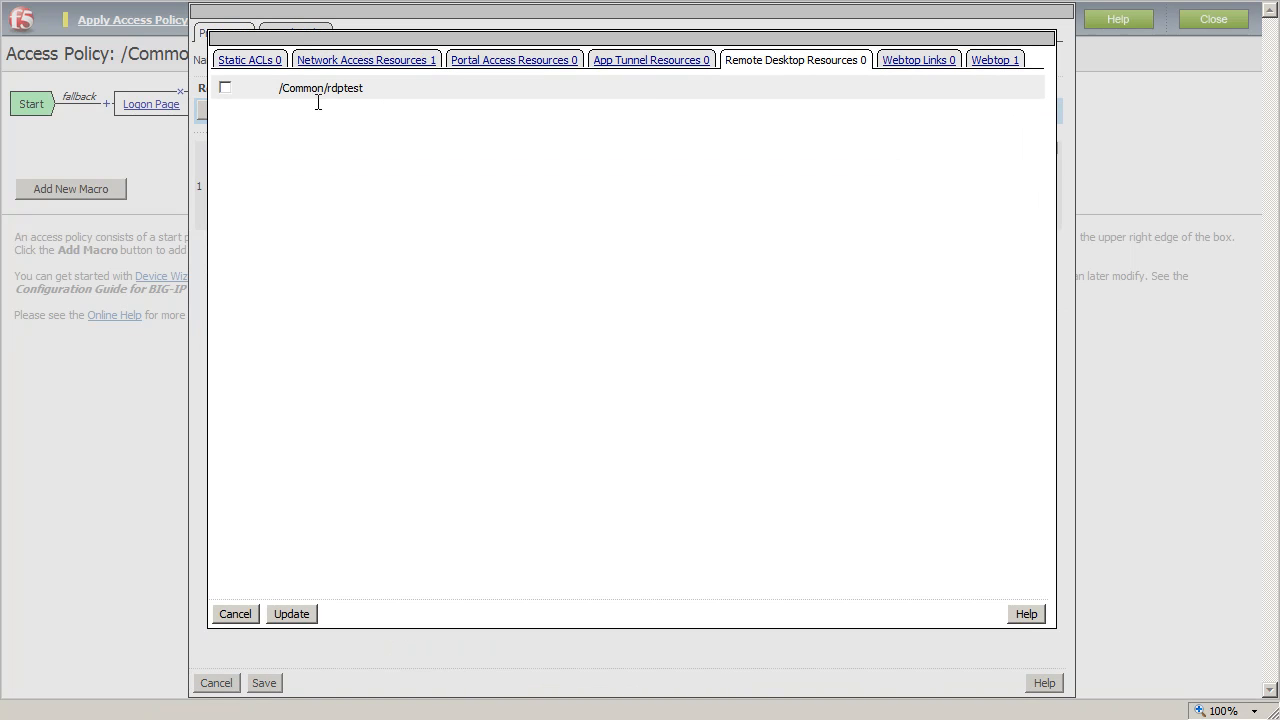
pyautogui.click(225, 88)
pyautogui.click(943, 62)
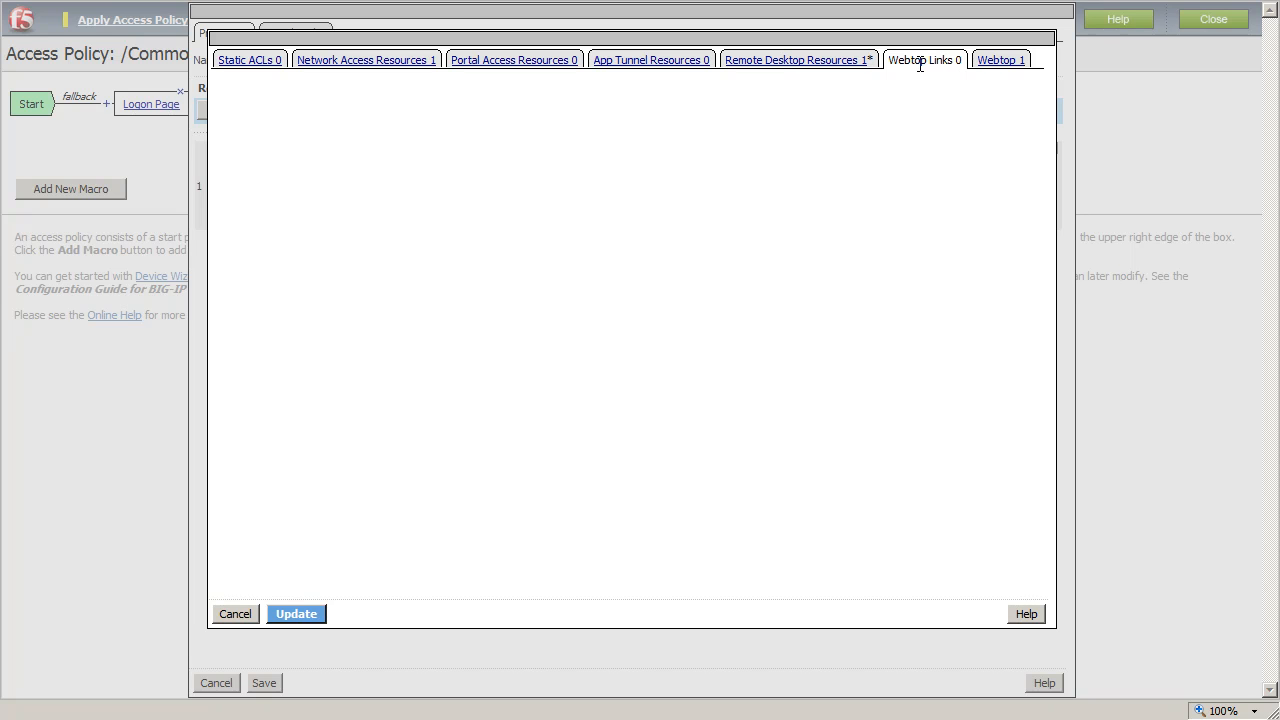
pyautogui.click(1000, 60)
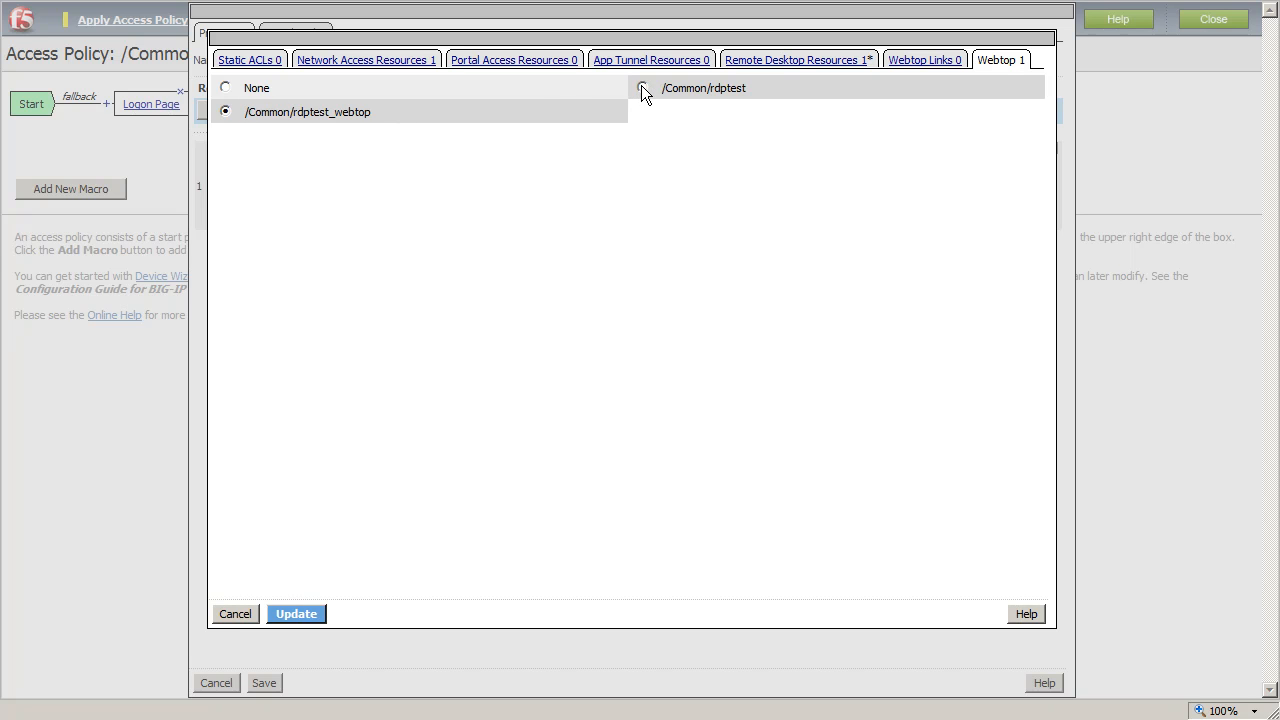
pyautogui.click(642, 88)
pyautogui.click(294, 612)
pyautogui.click(268, 684)
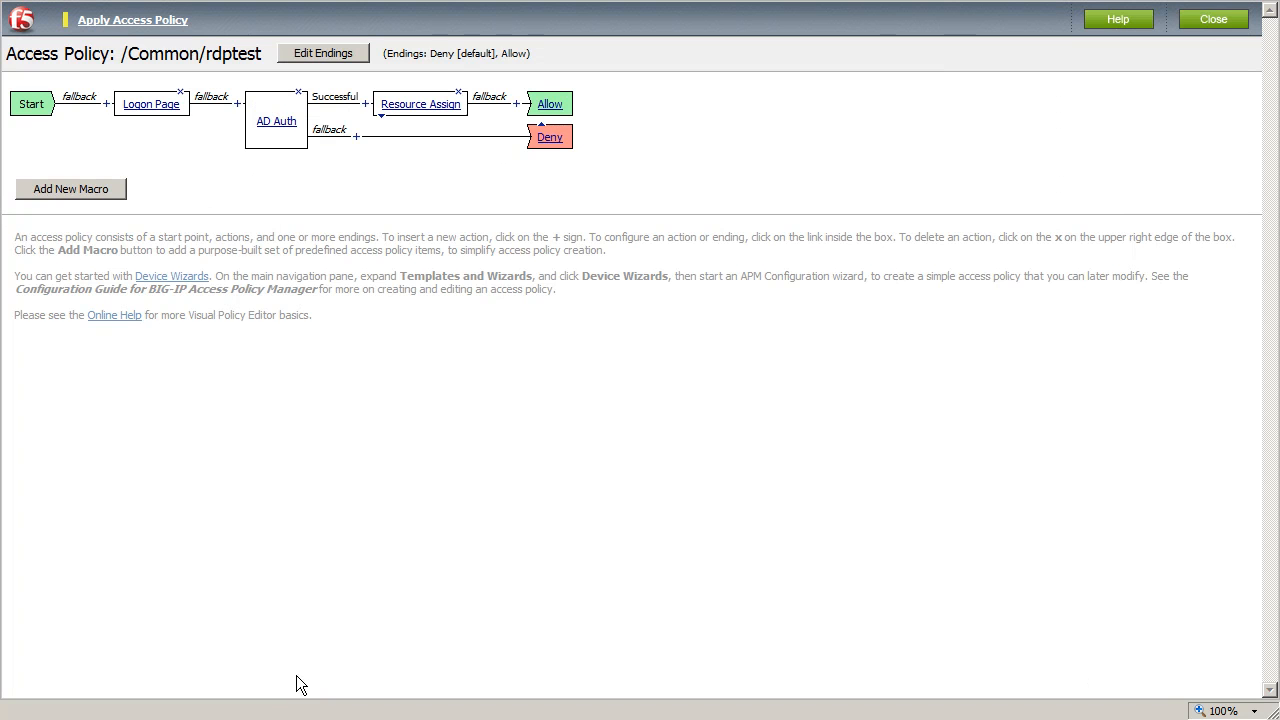
# - Close the Visual Policy Editor and finish the Network Access Setup wizard
pyautogui.click(1214, 22)
pyautogui.click(686, 510)
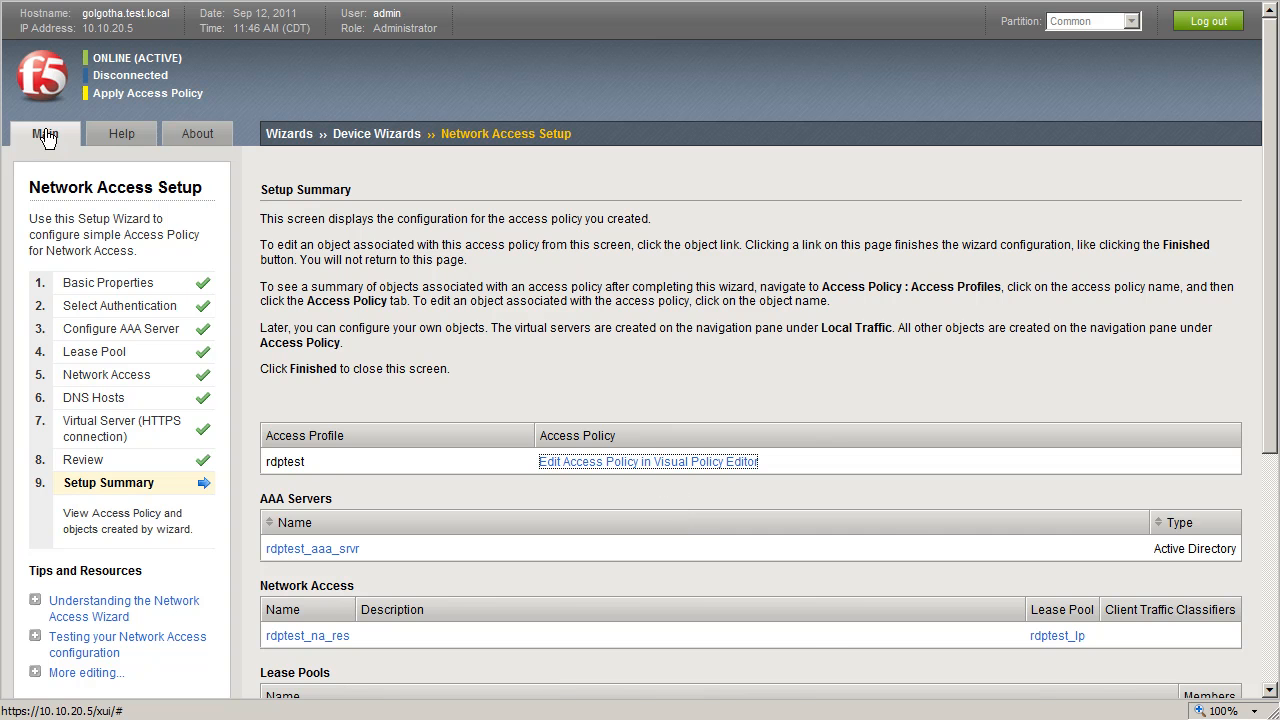
pyautogui.scroll(-5, 474, 471)
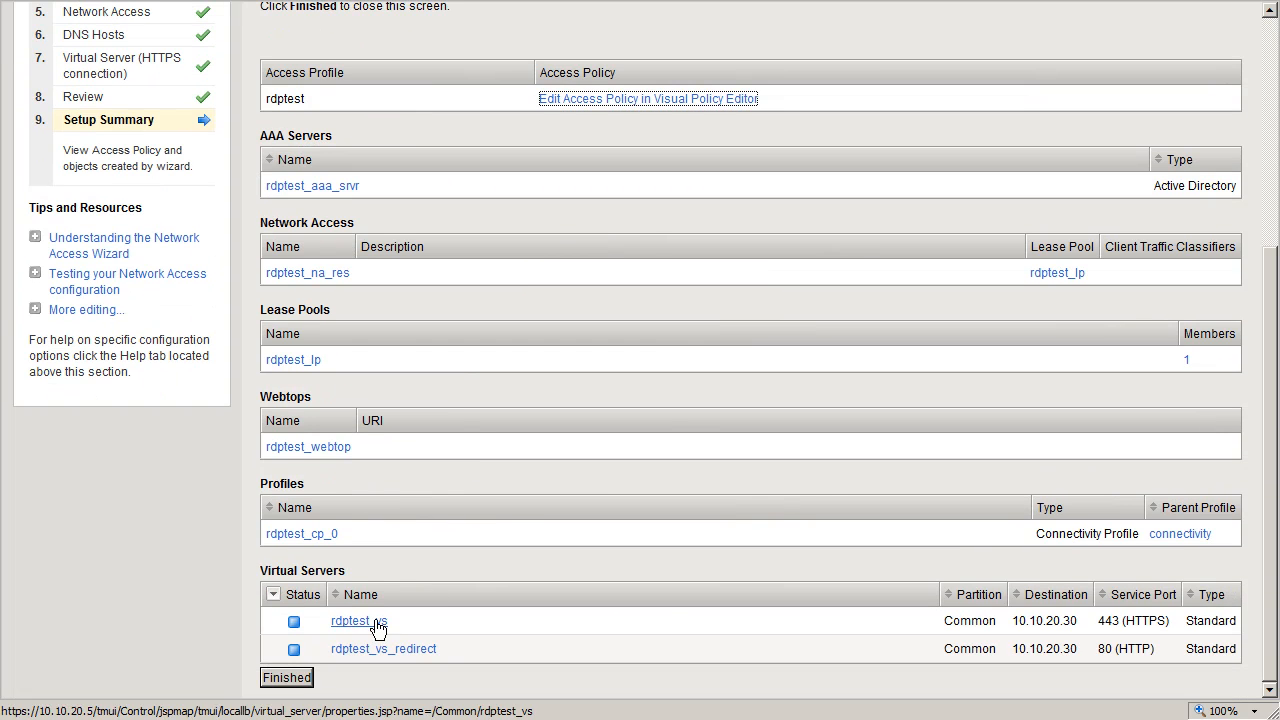
pyautogui.click(290, 682)
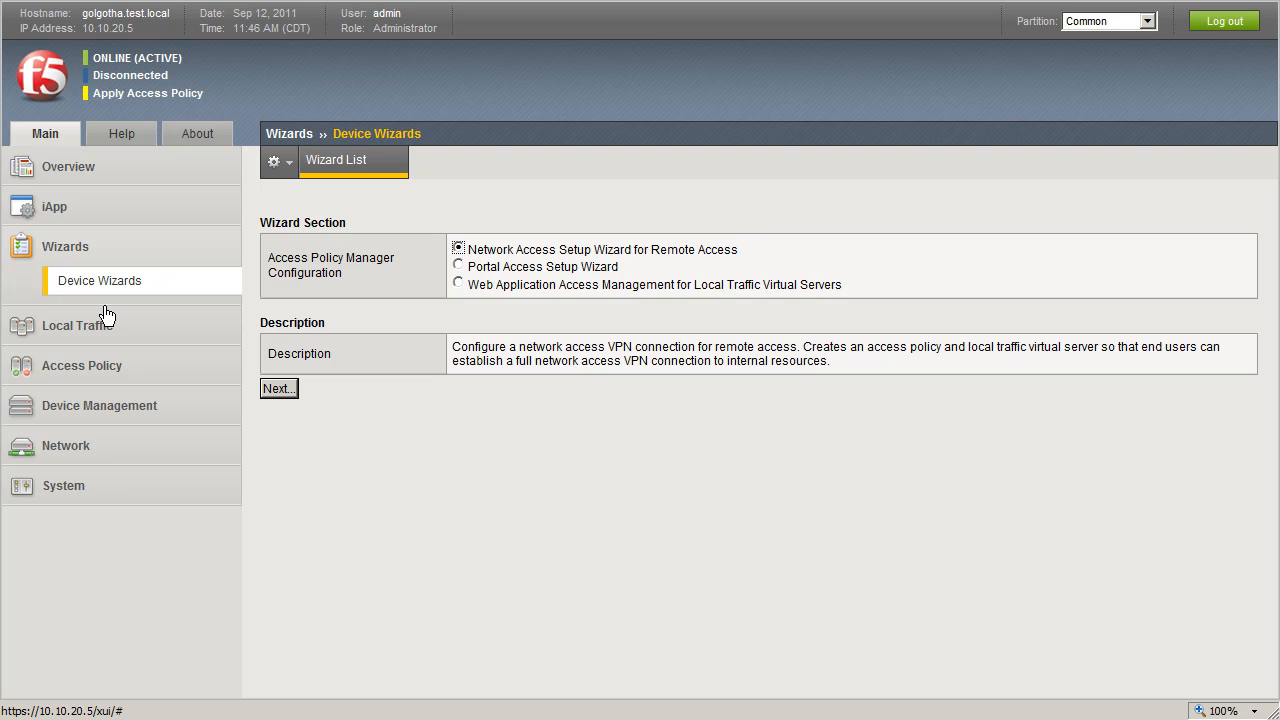
# - Apply the access policy for the rdptest access profile from the access profiles list
pyautogui.moveTo(65, 368)
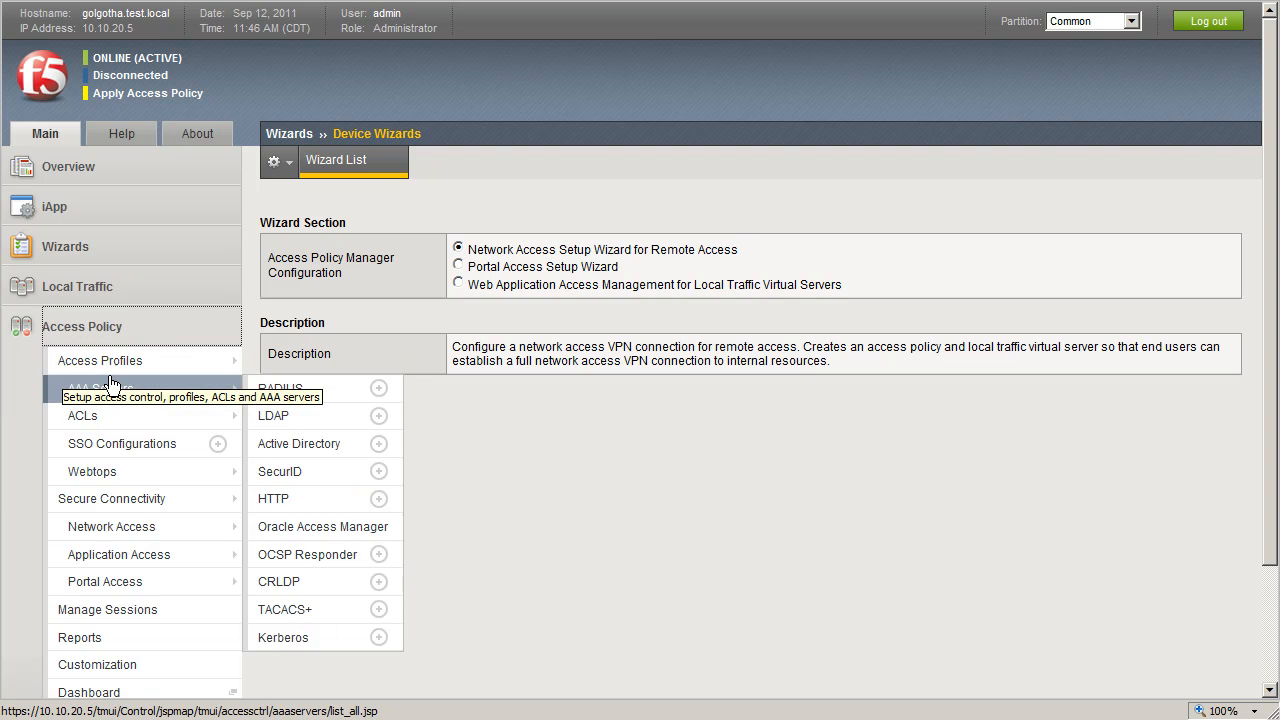
pyautogui.click(125, 374)
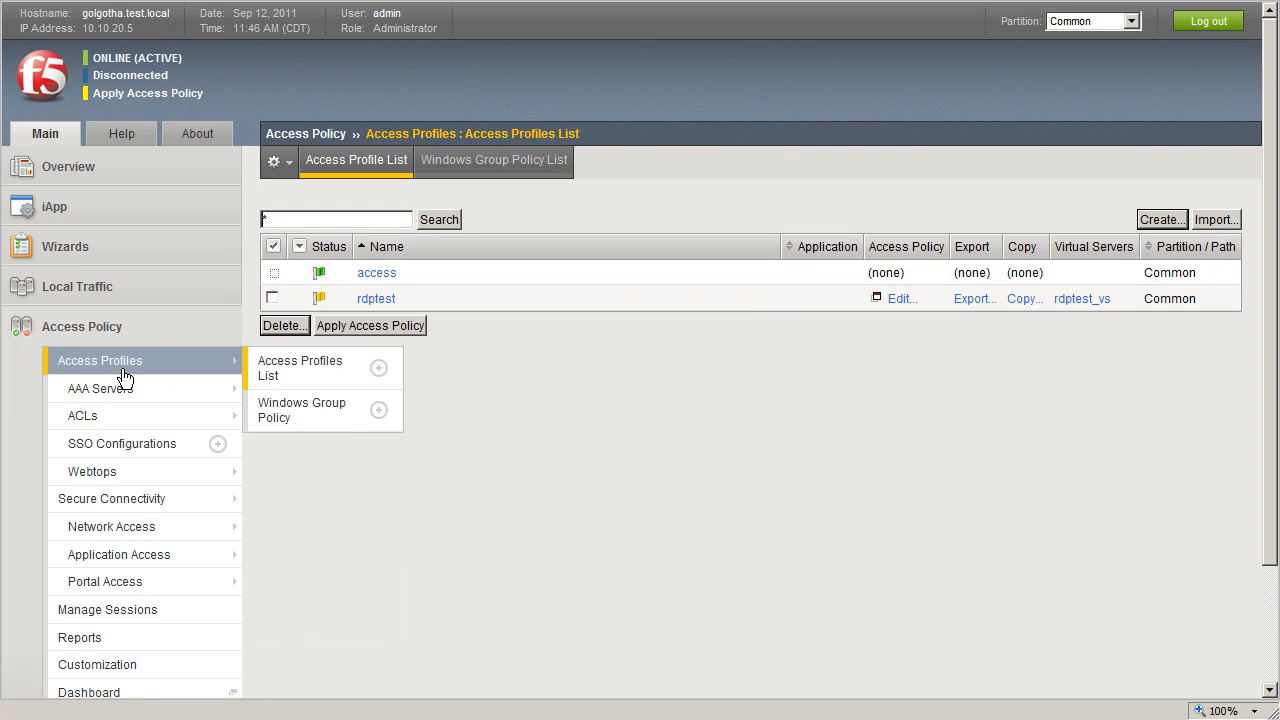
pyautogui.click(273, 298)
pyautogui.click(361, 325)
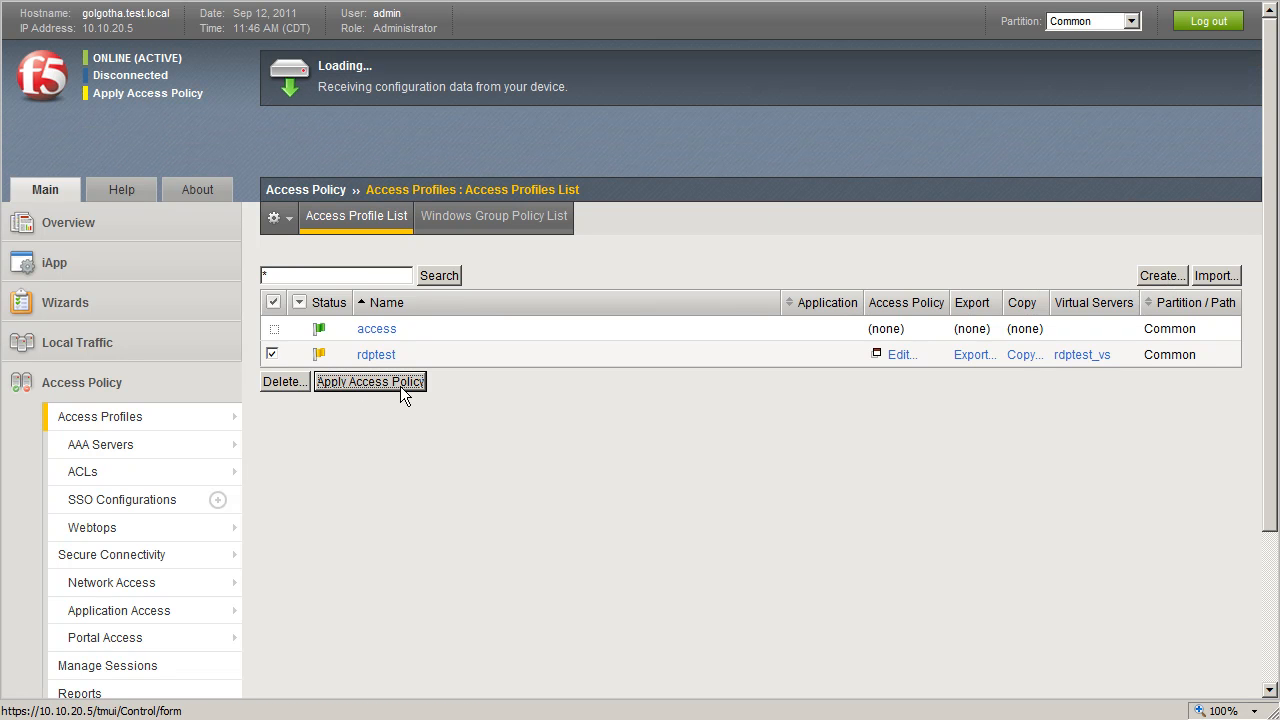